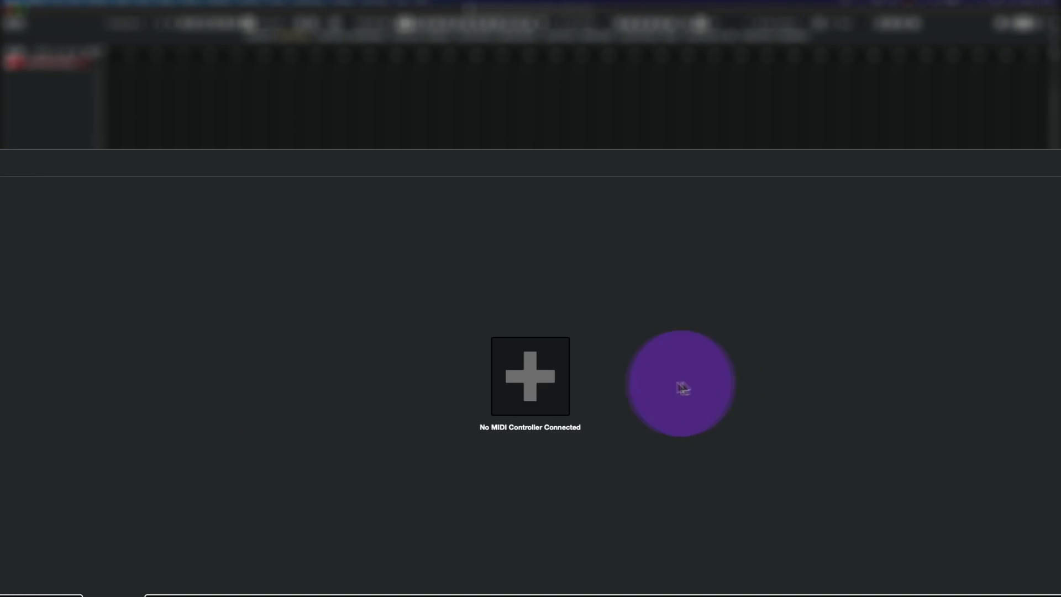
- Create a Novation 'Impulse 49' controller surface using the Impulse input and output ports
left_click(531, 381)
left_click(654, 341)
left_click(504, 412)
left_click(654, 358)
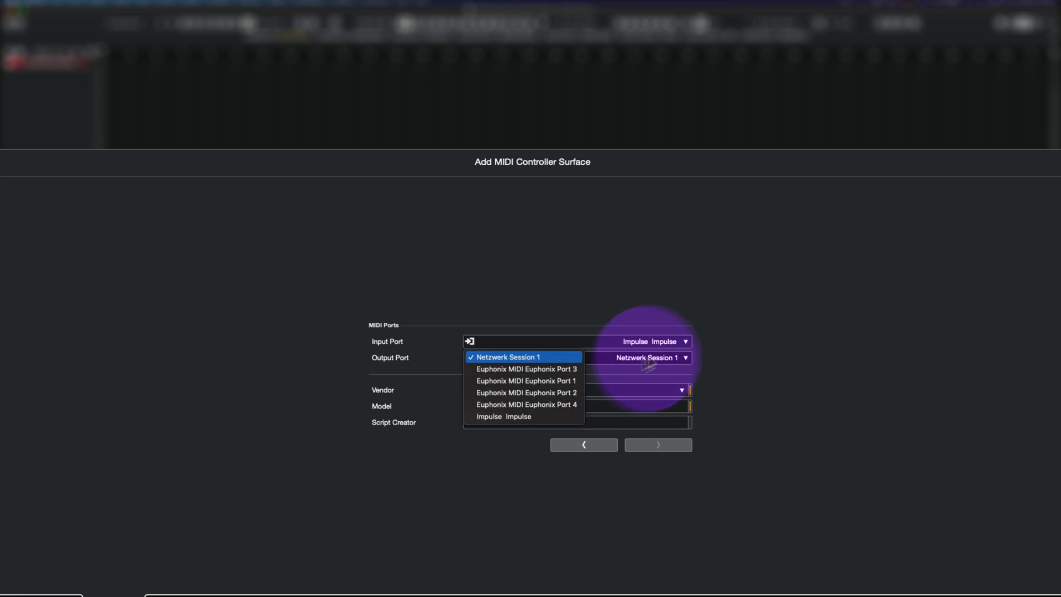
left_click(497, 414)
left_click(656, 389)
left_click(504, 271)
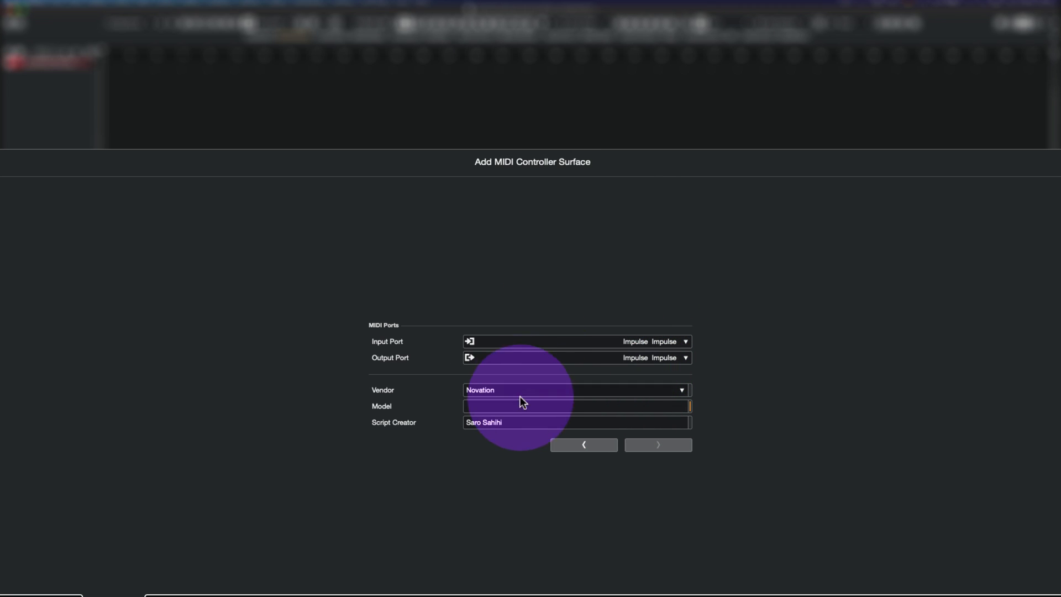
key("Tab")
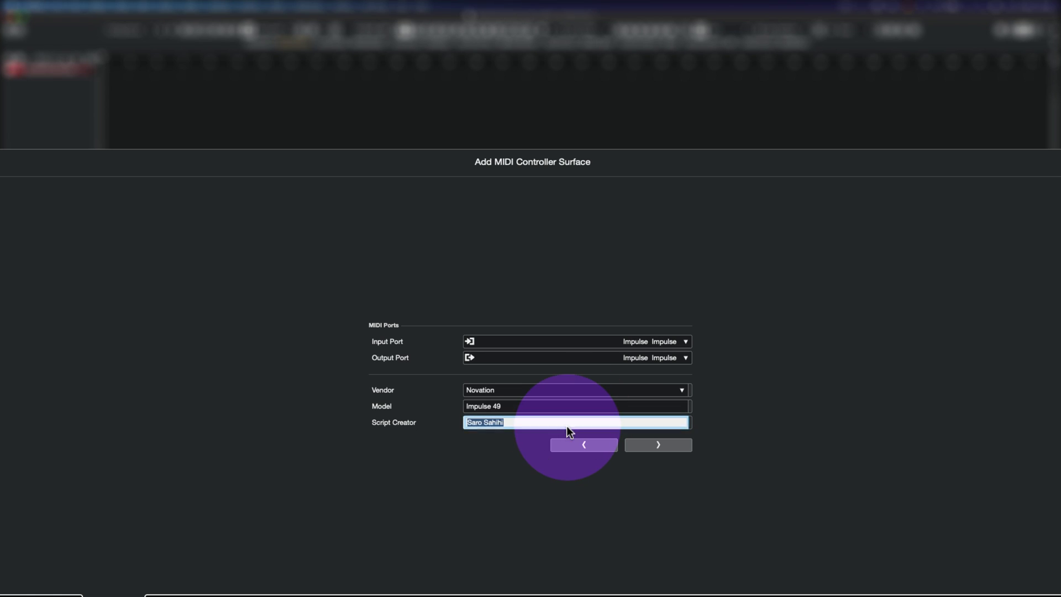
left_click(658, 445)
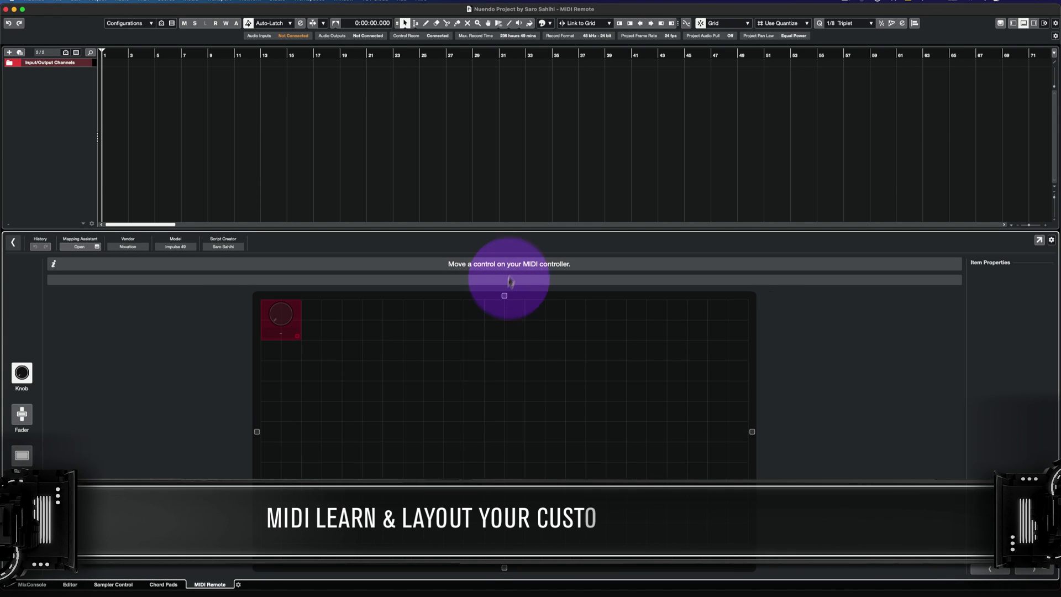
- Enlarge the Impulse 49 surface grid, then select controls in Edit Mode and rearrange the button row
left_click_drag(733, 437, 756, 440)
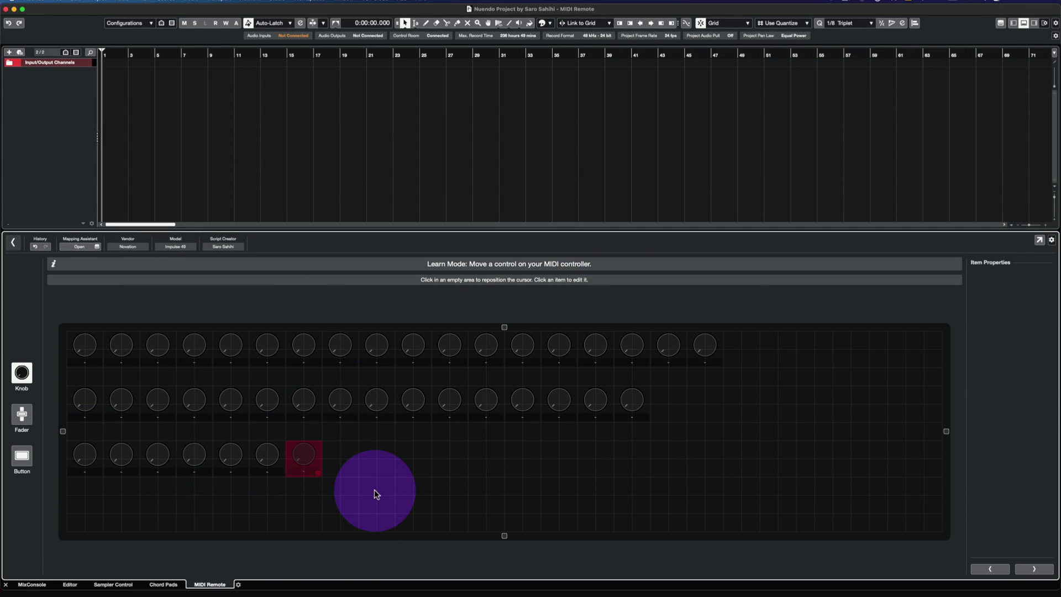
left_click(84, 345)
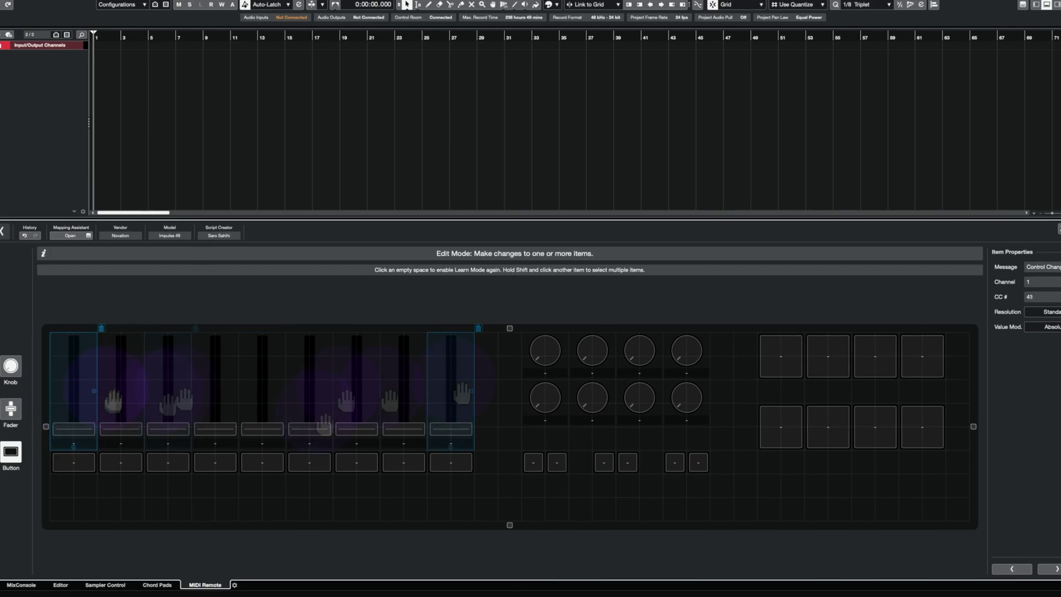
left_click(142, 390)
left_click(777, 374)
left_click(256, 420, "shift")
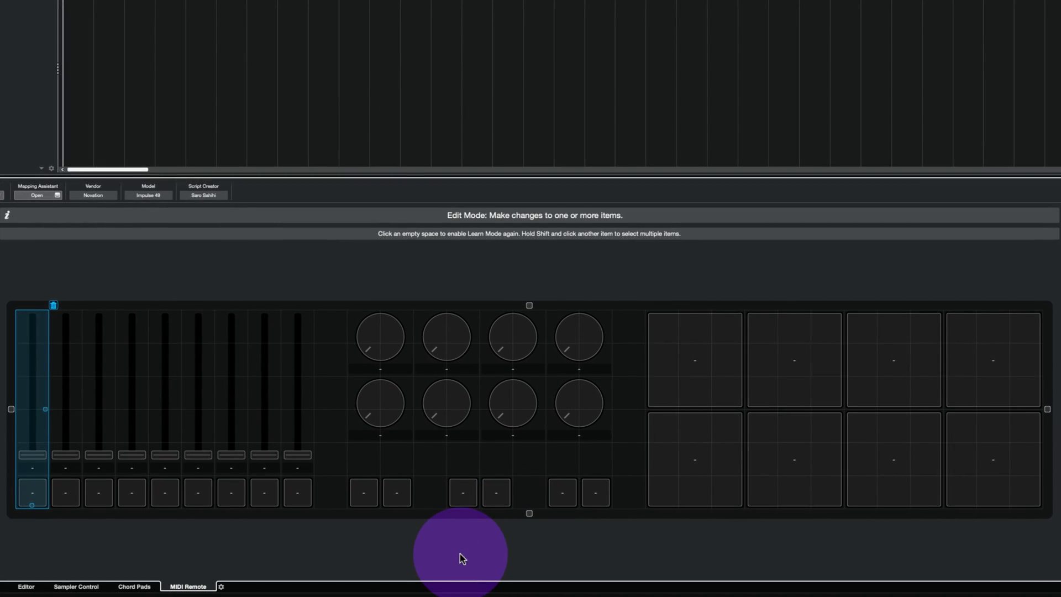
left_click_drag(460, 553, 508, 485)
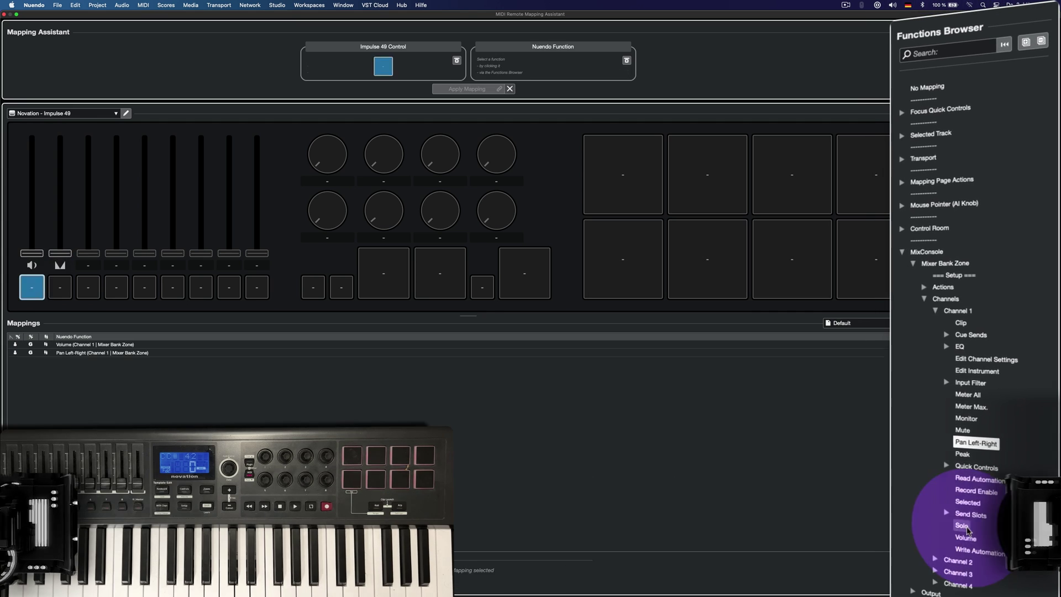
- Assign a Solo function to the chosen control and map functions to the pads
left_click(967, 527)
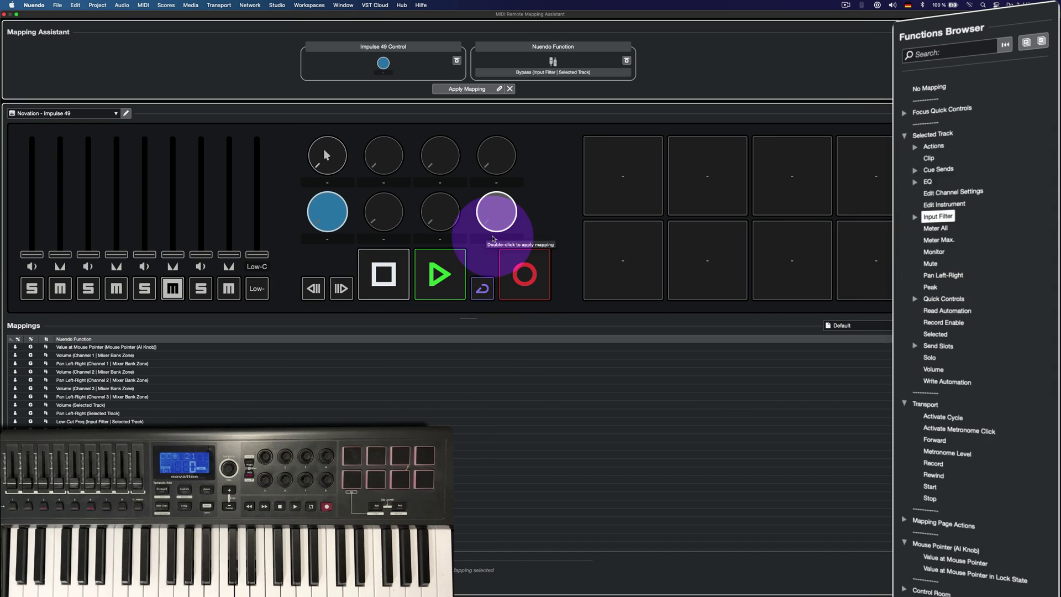
left_click(235, 284)
left_click(711, 253)
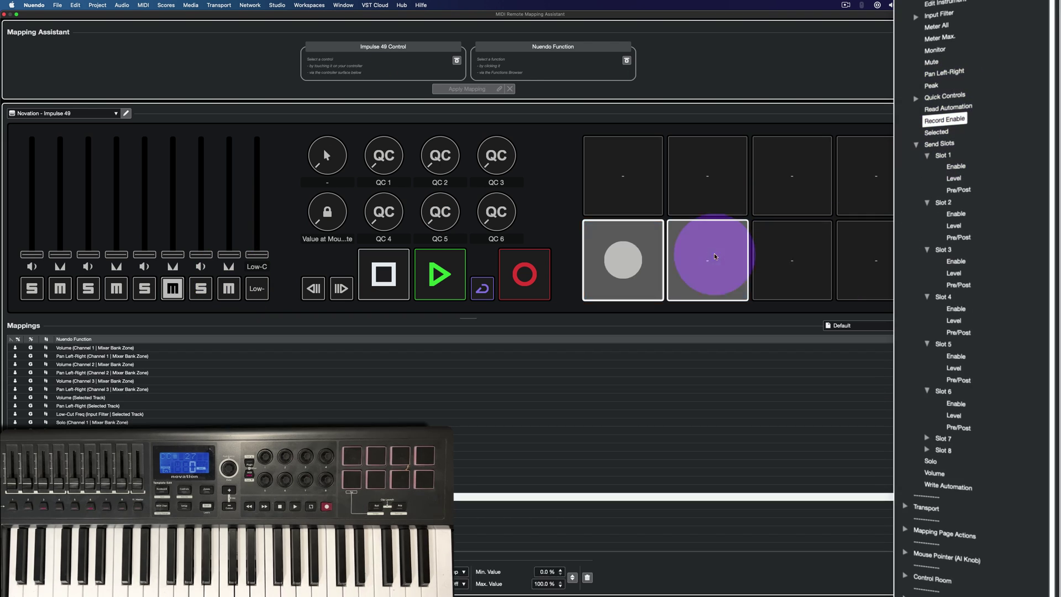
left_click(994, 509)
left_click(911, 165)
left_click(811, 202)
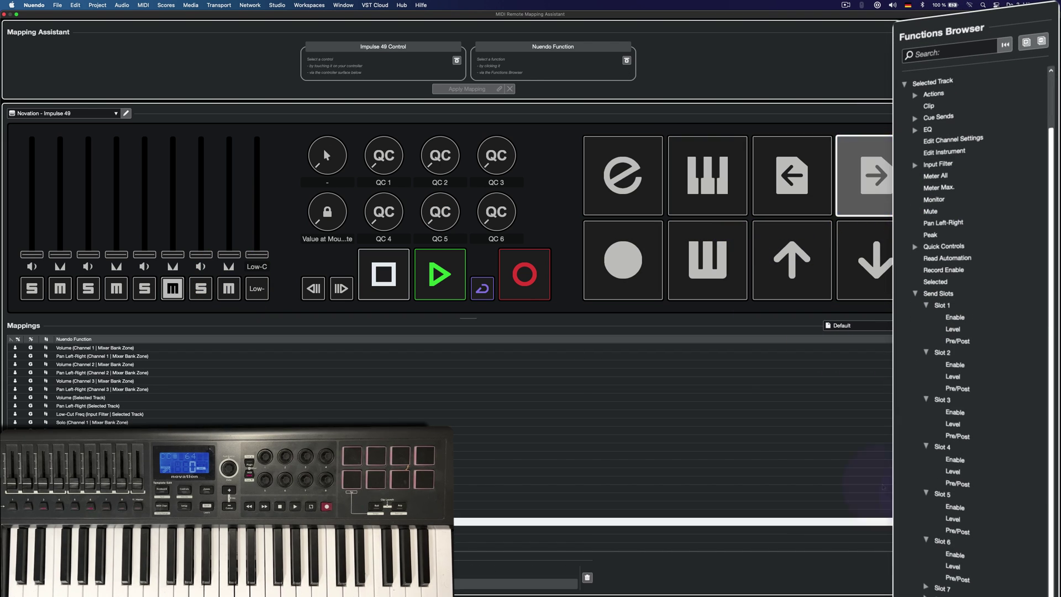
- Map another control to Slot 2 Enable and sort the mappings list by function
left_click(983, 462)
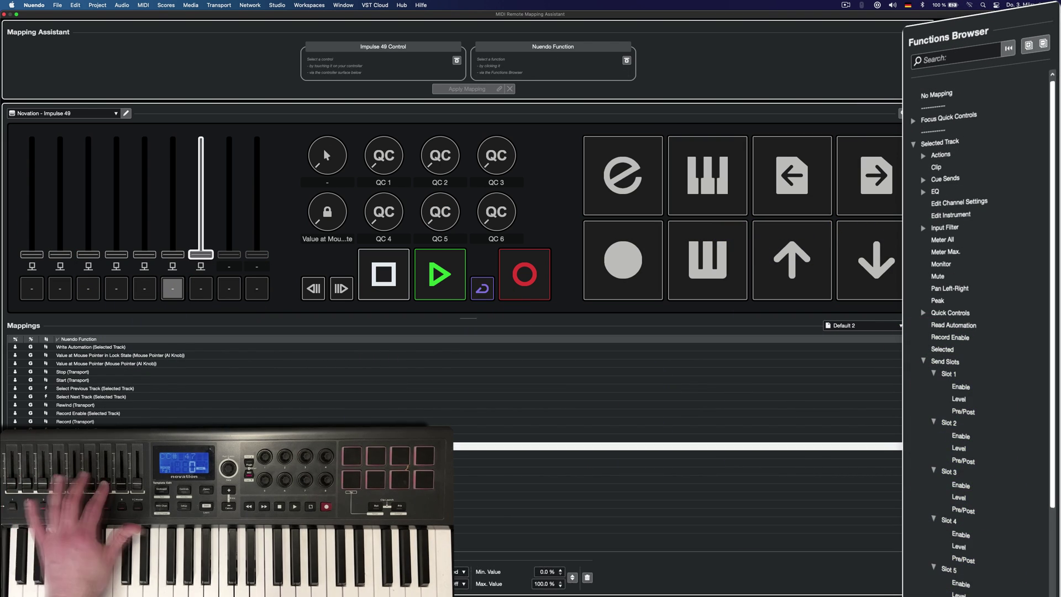
left_click(957, 436)
left_click(959, 533)
left_click(1015, 580)
left_click(984, 485)
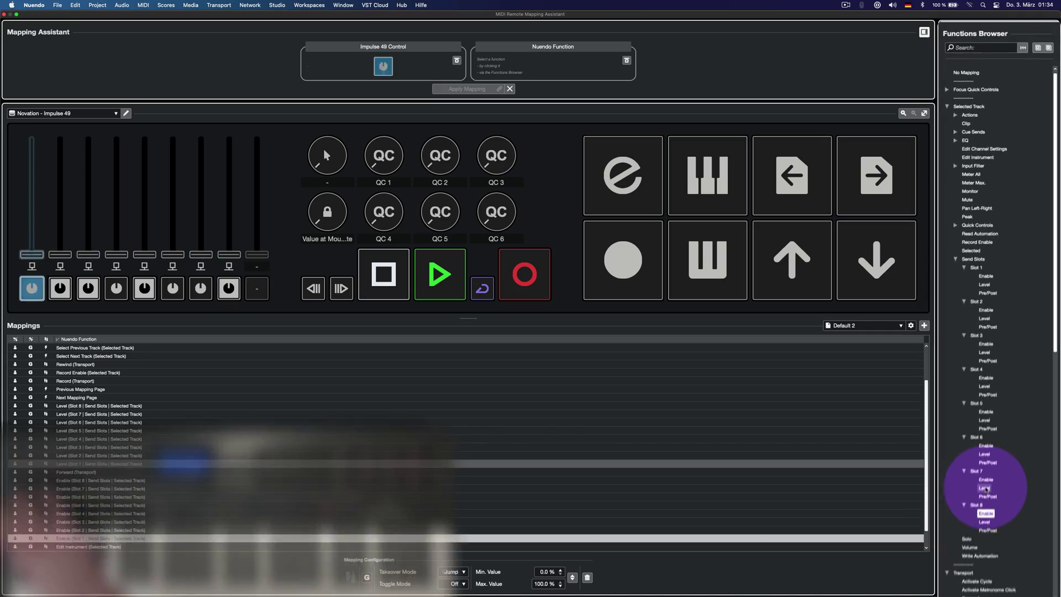
left_click(104, 339)
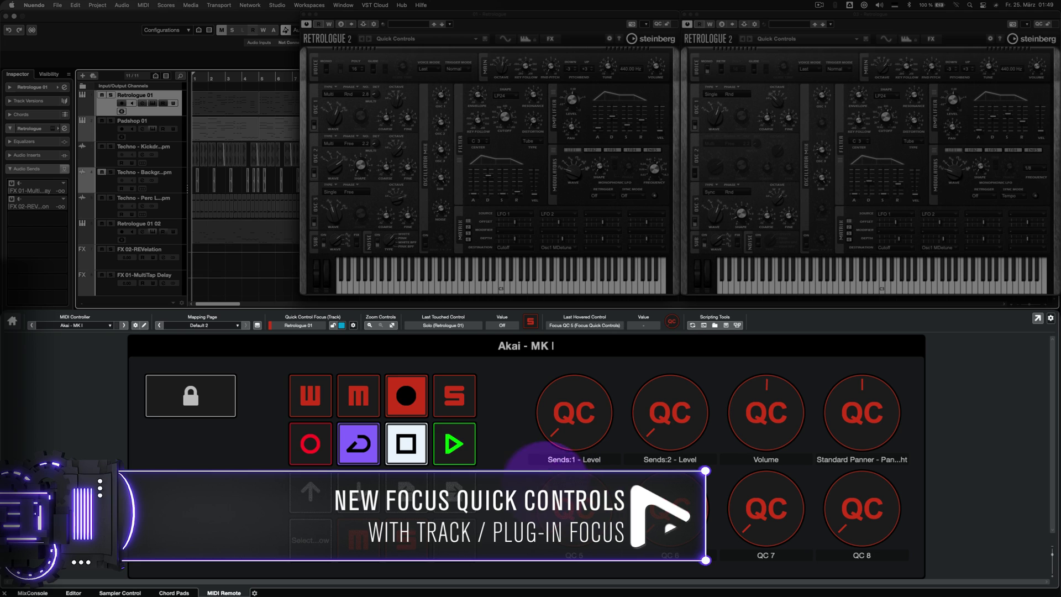
- Set Quick Control focus to follow Track and Plug-in Window Focus, then select another track
left_click(353, 326)
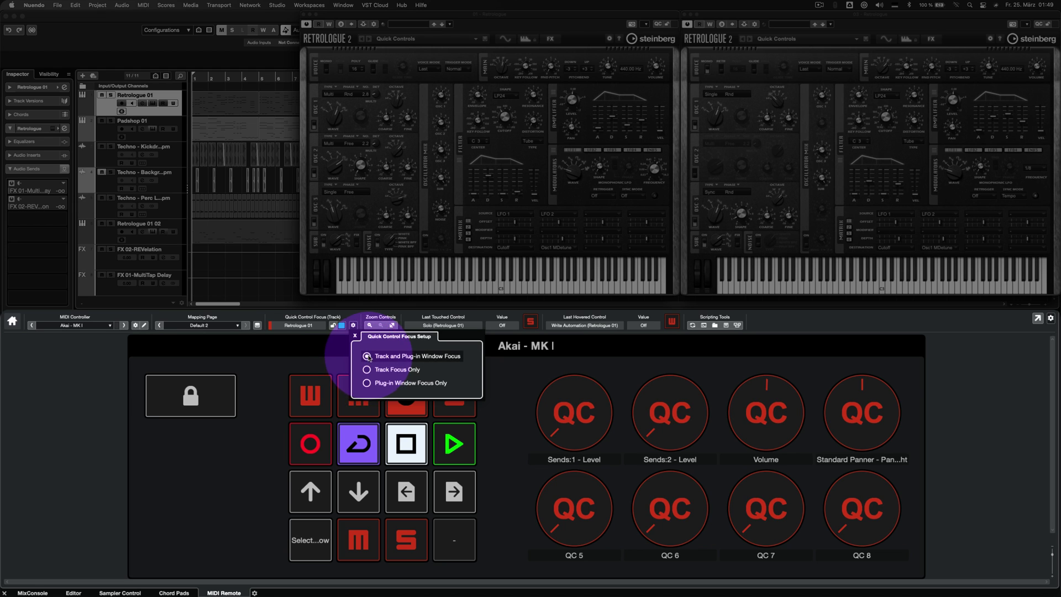
left_click(366, 356)
left_click(161, 155)
left_click(171, 177)
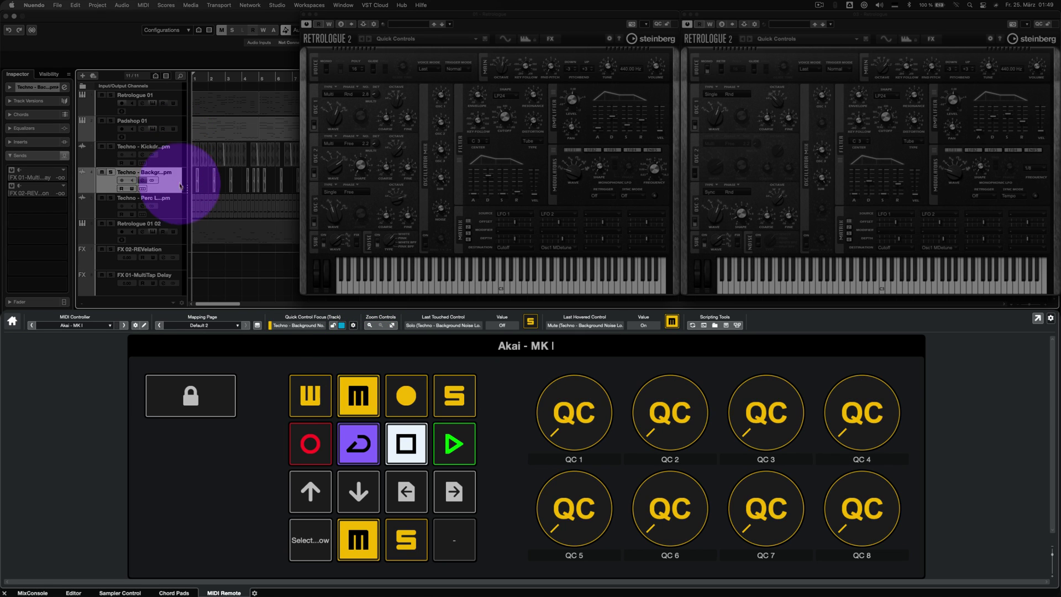
- Select the Retrologue 01 02 and Retrologue 01 tracks, focus the Retrologue window, and show the mixer
left_click(182, 223)
left_click(166, 103)
left_click(605, 14)
key("F3")
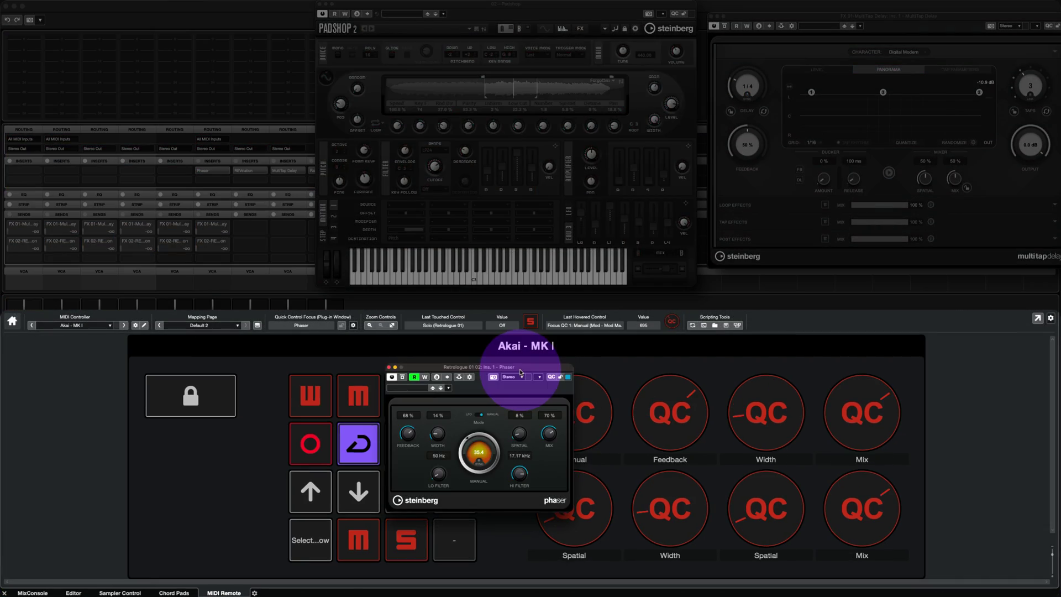
- Focus the Padshop and MultiTap Delay windows, toggle Retrologue's QC strip, then focus the second Retrologue window
left_click(507, 6)
left_click(771, 6)
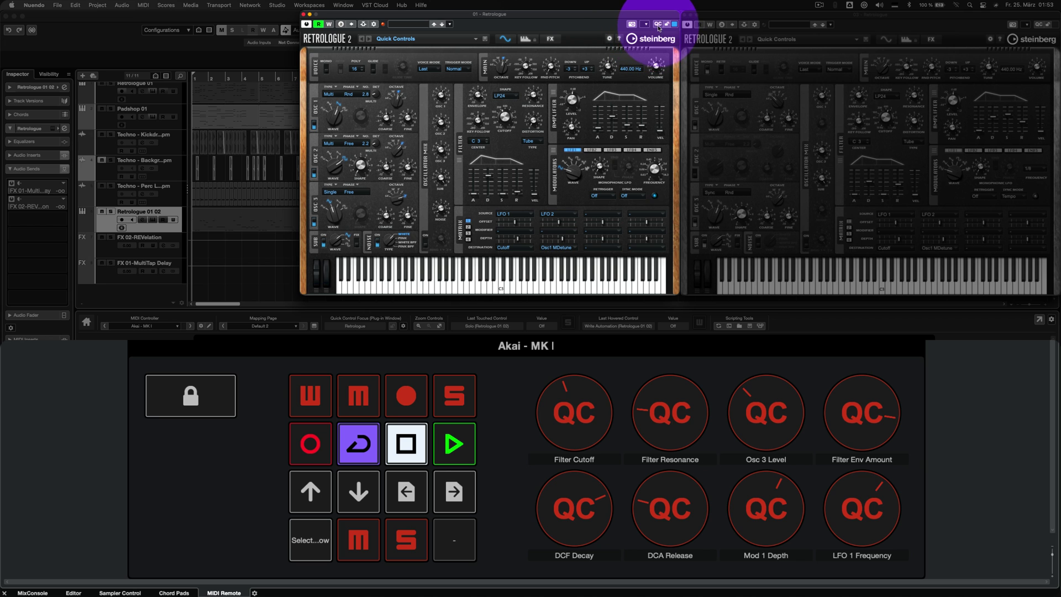
left_click(658, 25)
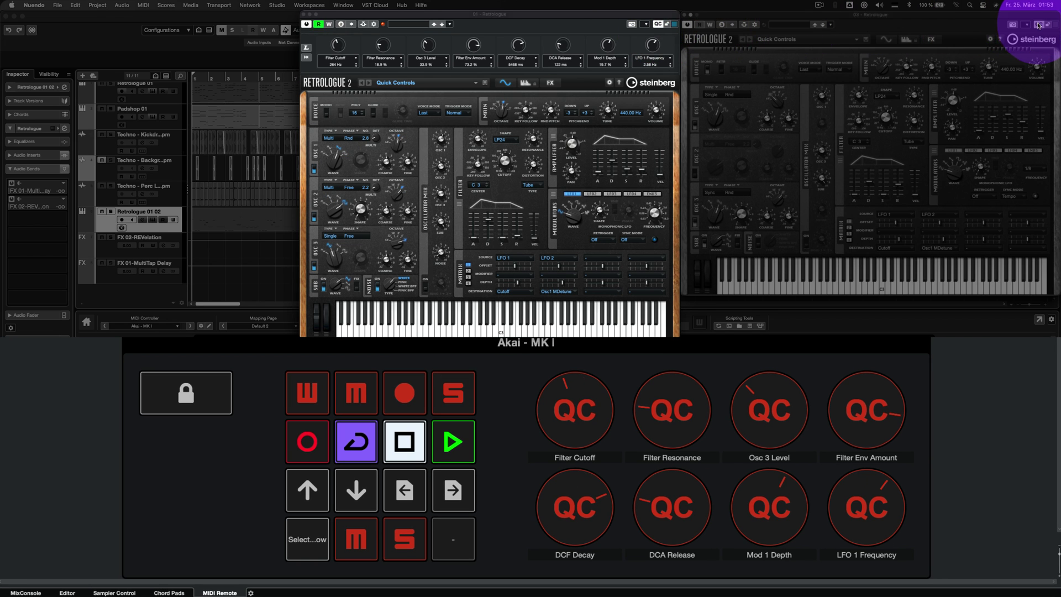
left_click(1038, 25)
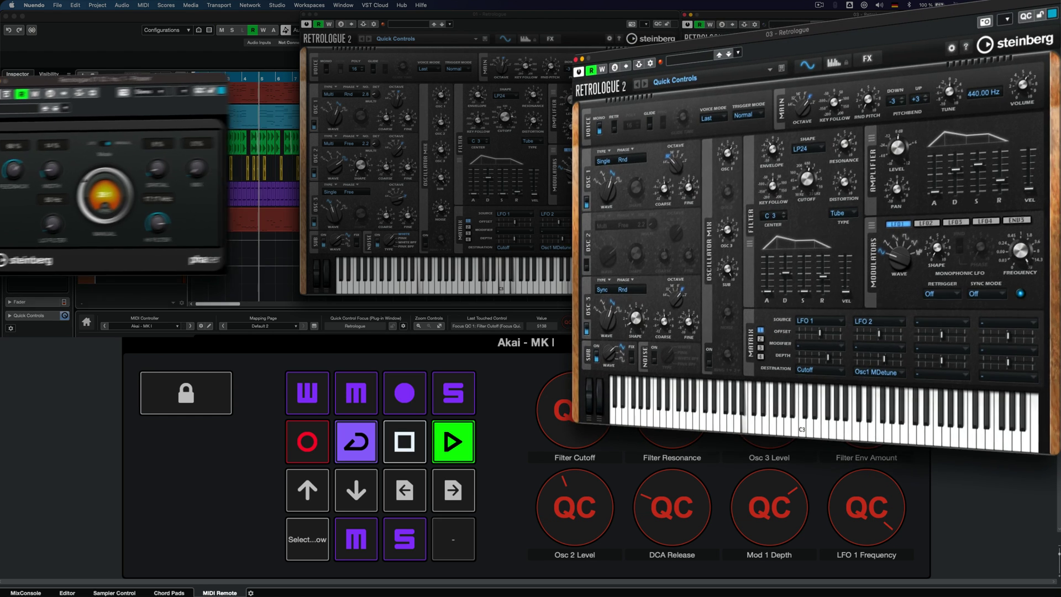
- Select the percussion track, step up to the background noise track, then bring up the vocal project
left_click(105, 182)
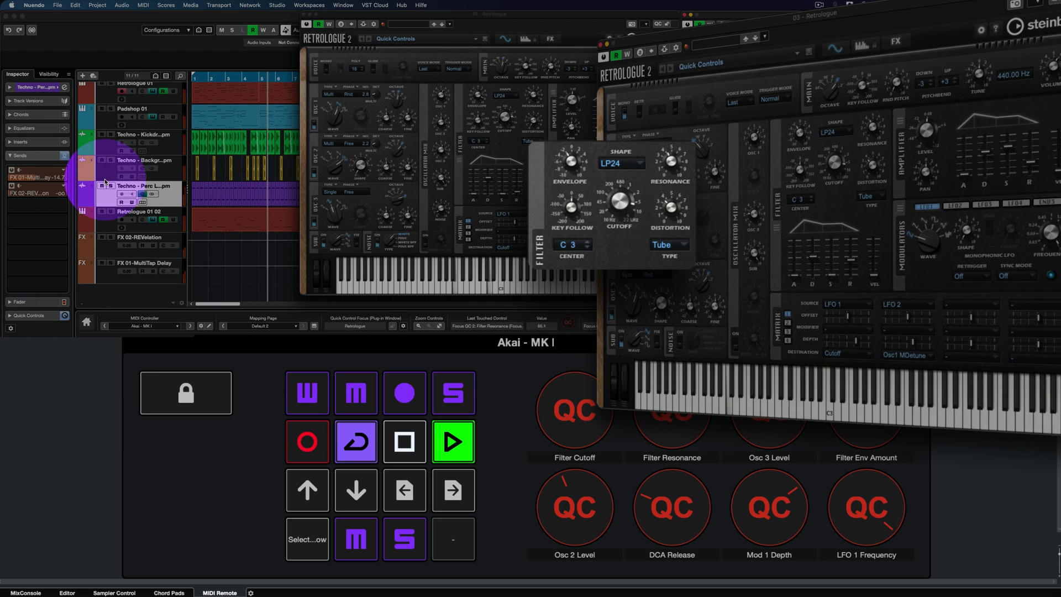
key("Up")
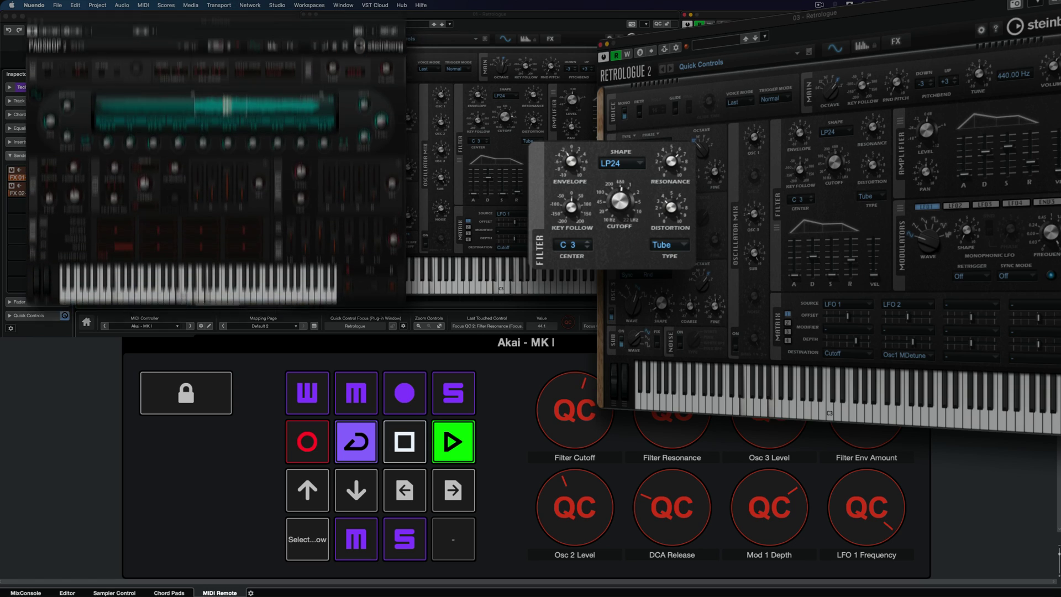
left_click(972, 378)
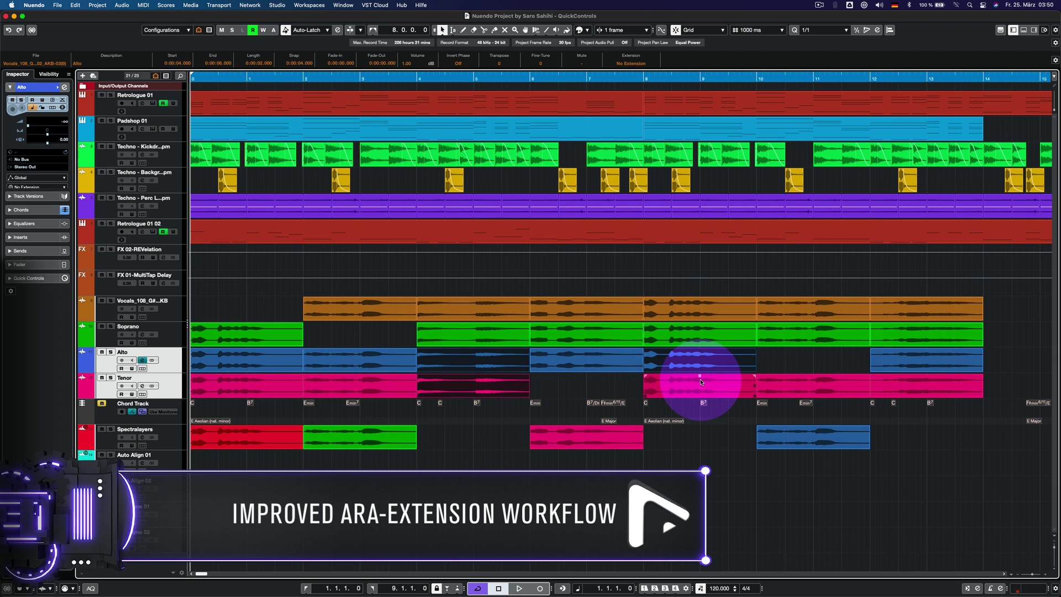
- Move the Alto and Tenor events onto the Auto Align tracks and align the second to the first
left_click_drag(462, 363, 425, 457)
double_click(438, 462)
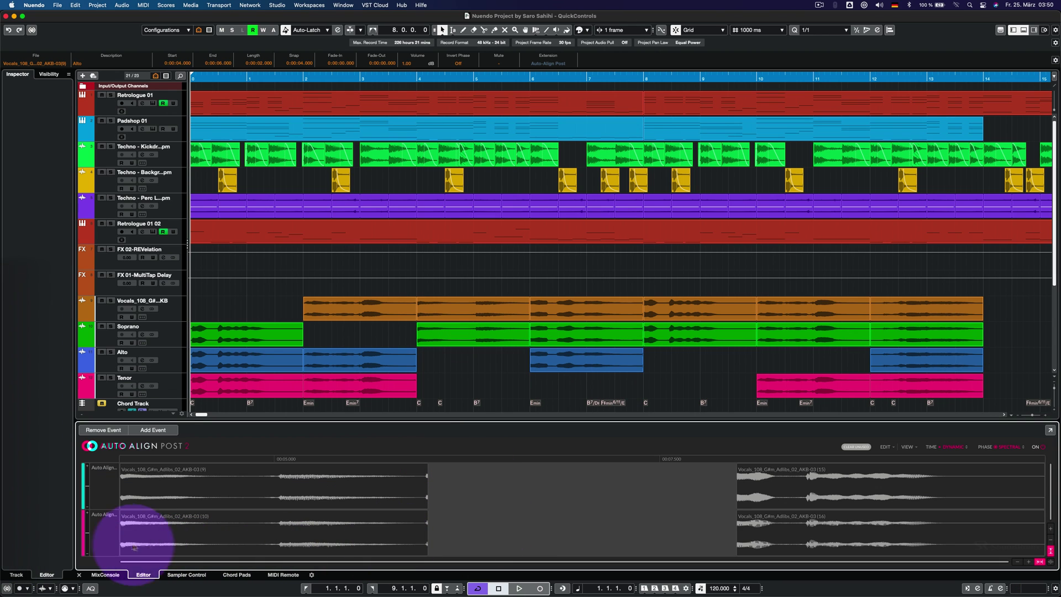
left_click(106, 534)
left_click(105, 485)
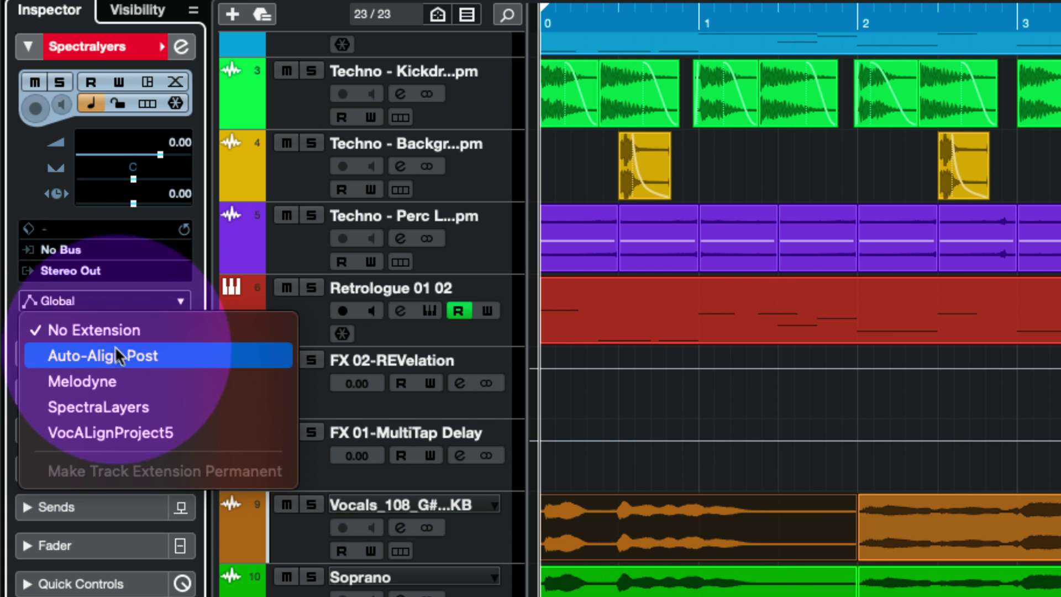
left_click(123, 403)
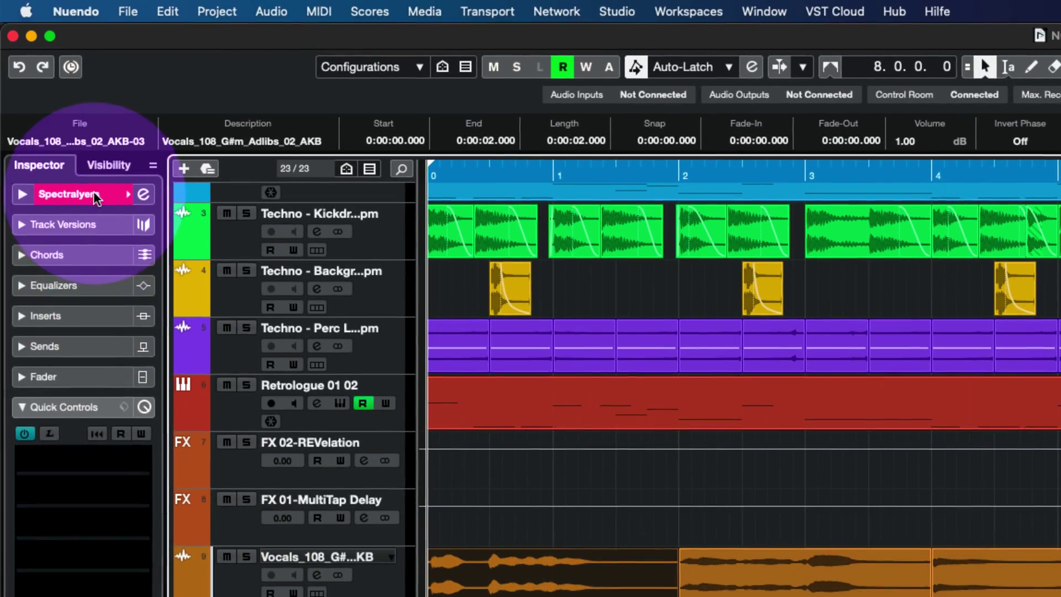
- Assign the SpectraLayers extension to the Spectralayers track in the Inspector
left_click(83, 194)
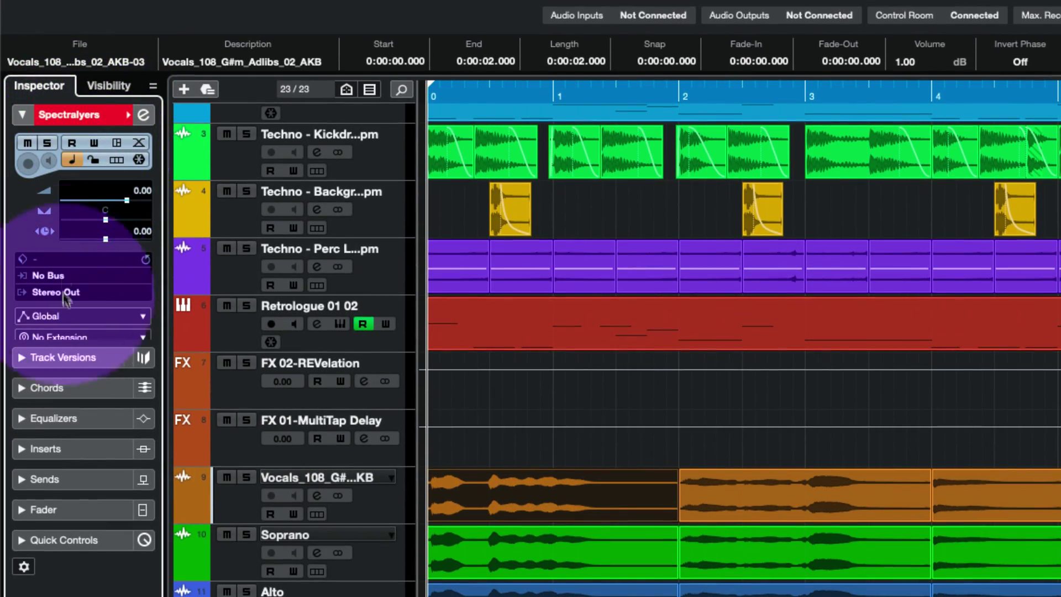
left_click(84, 338)
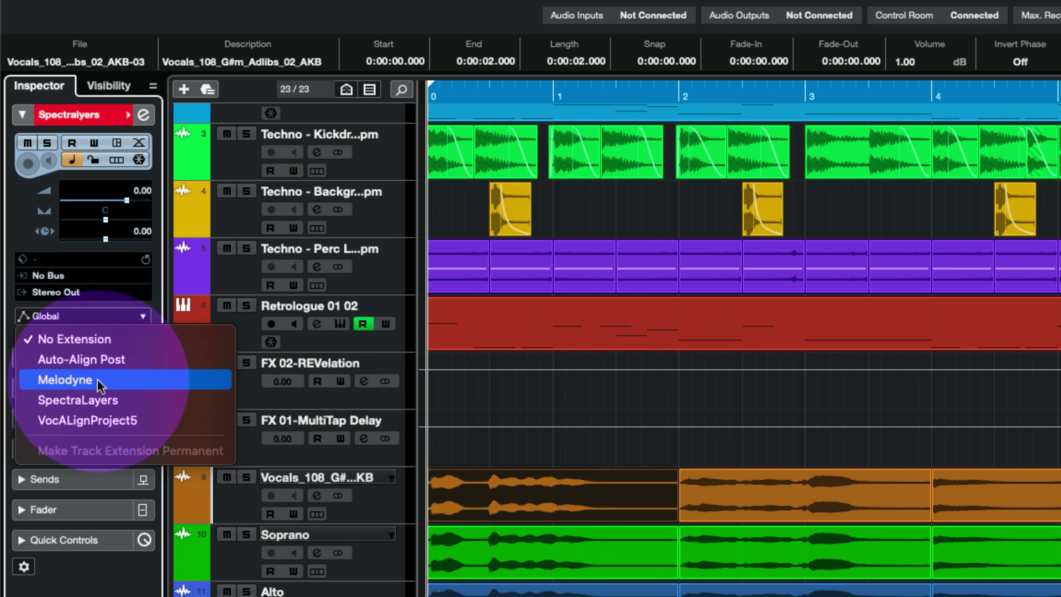
left_click(98, 400)
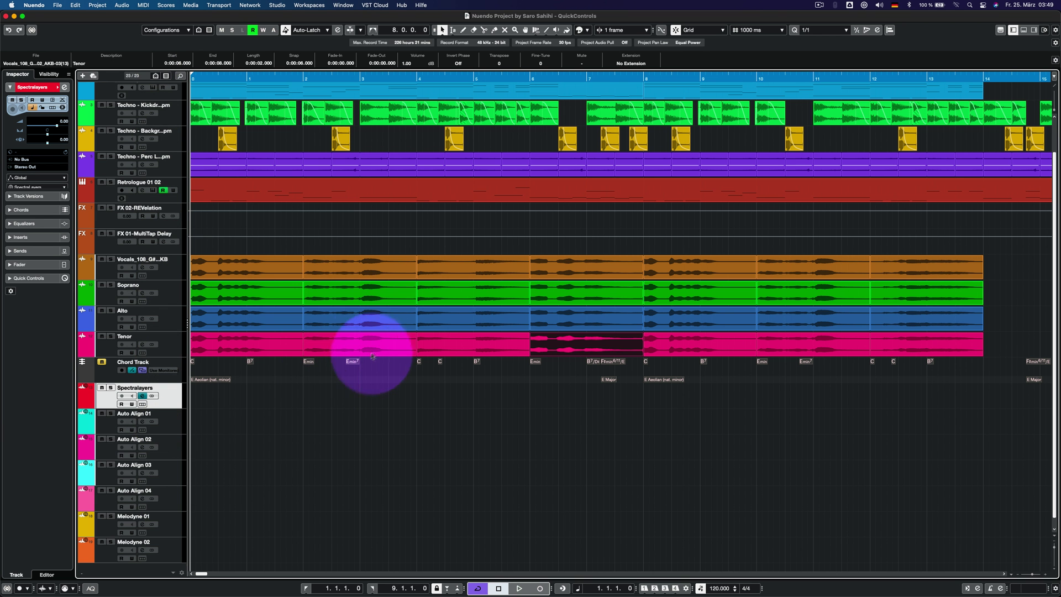
- Move the first Vocals event onto the Spectralayers track and align vocal events with Auto Align Post
left_click_drag(283, 272, 272, 399)
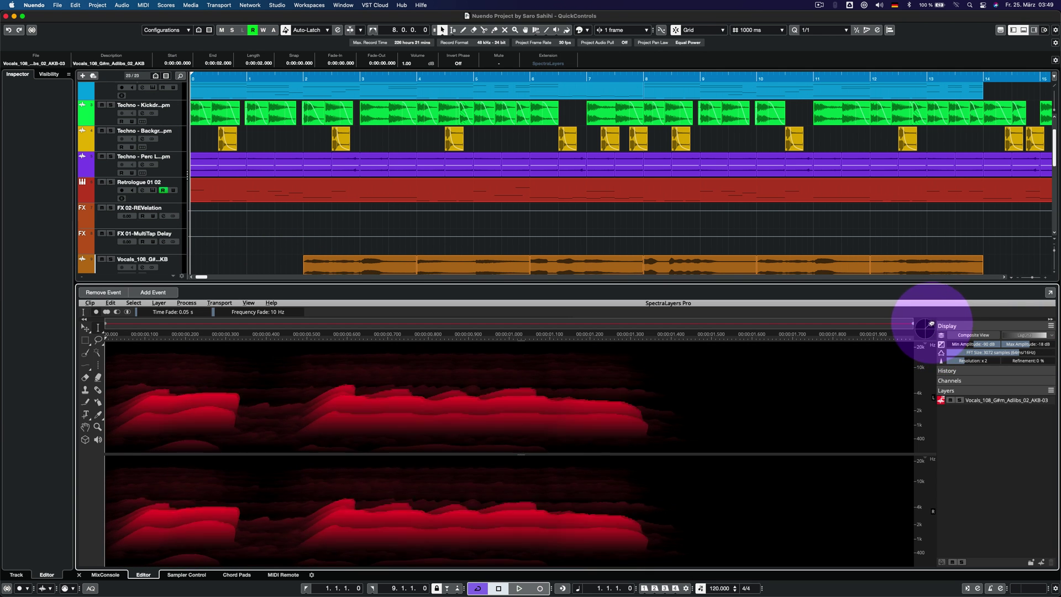
left_click_drag(931, 324, 918, 330)
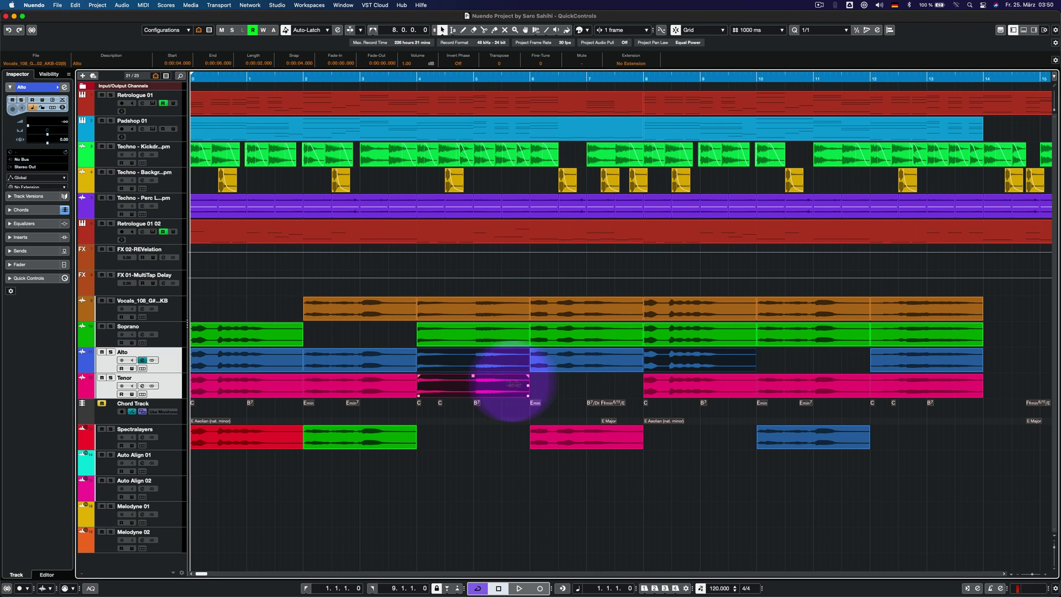
left_click_drag(447, 437, 445, 463)
double_click(441, 463)
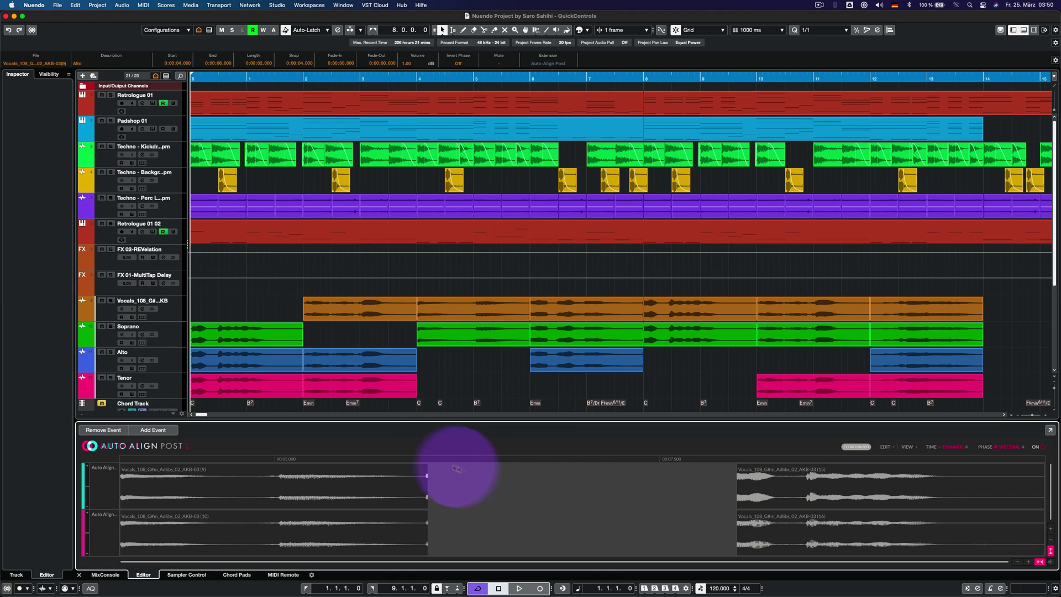
left_click(112, 539)
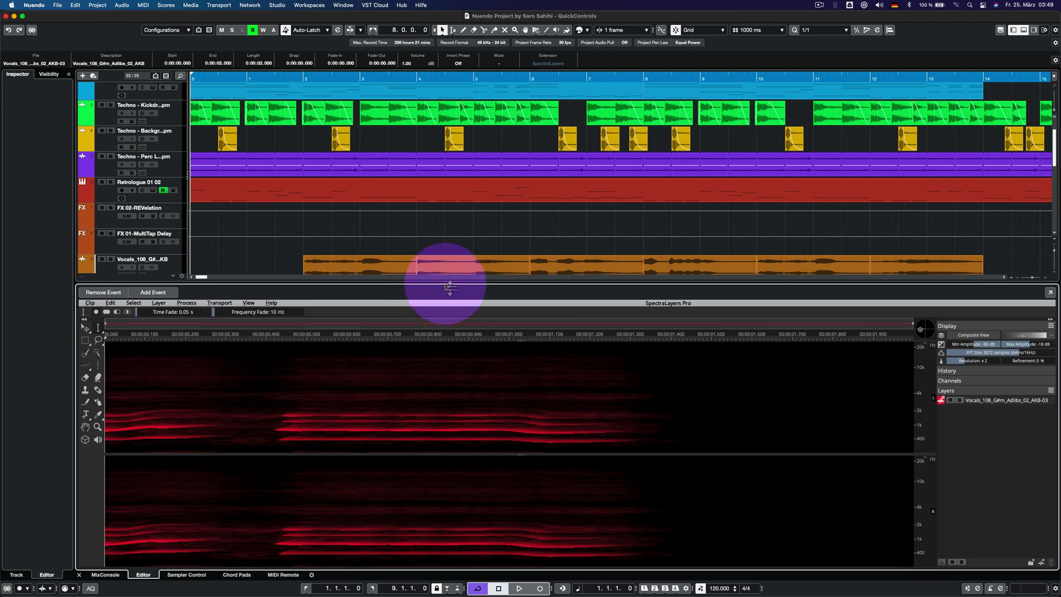
- Move the Tenor and Alto events onto the Spectralayers track and enlarge the SpectraLayers editor area
left_click_drag(445, 284, 435, 416)
scroll(426, 350, "down", 3)
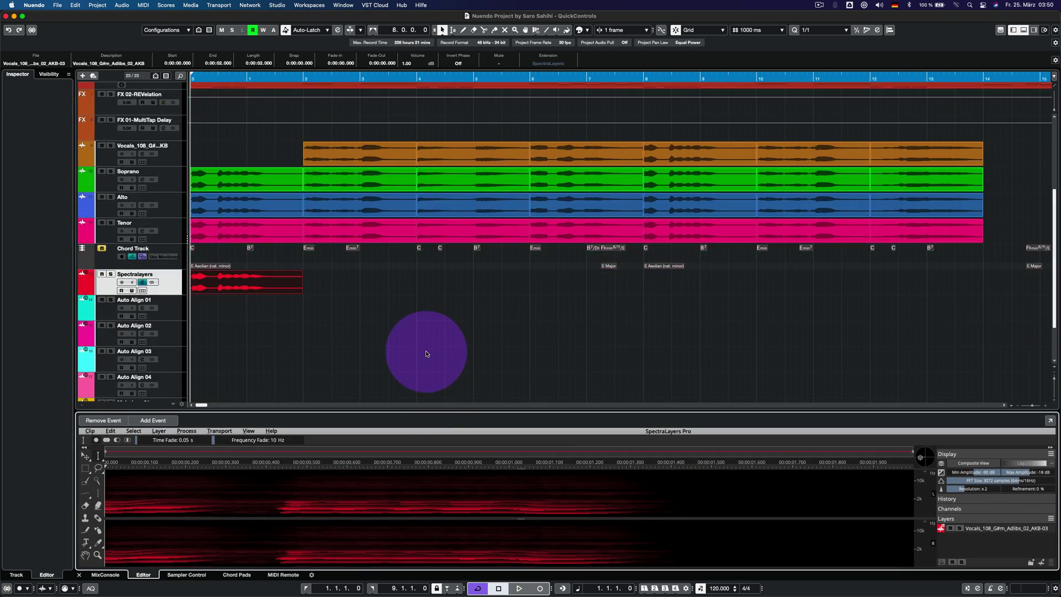
left_click_drag(398, 218, 383, 331)
left_click_drag(578, 278, 578, 330)
left_click_drag(834, 252, 833, 330)
left_click(563, 492)
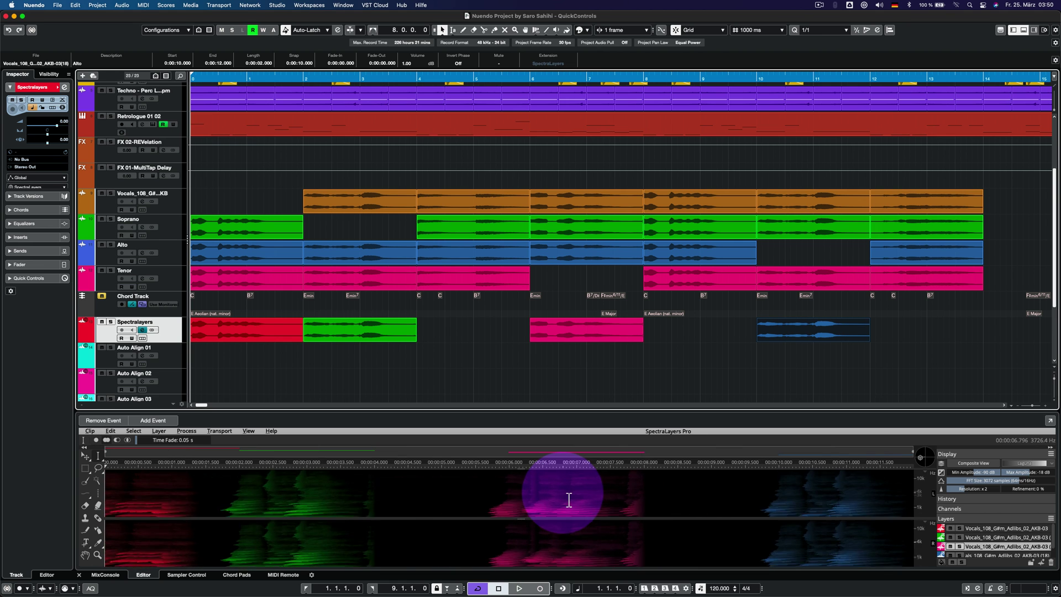
left_click_drag(584, 412, 587, 243)
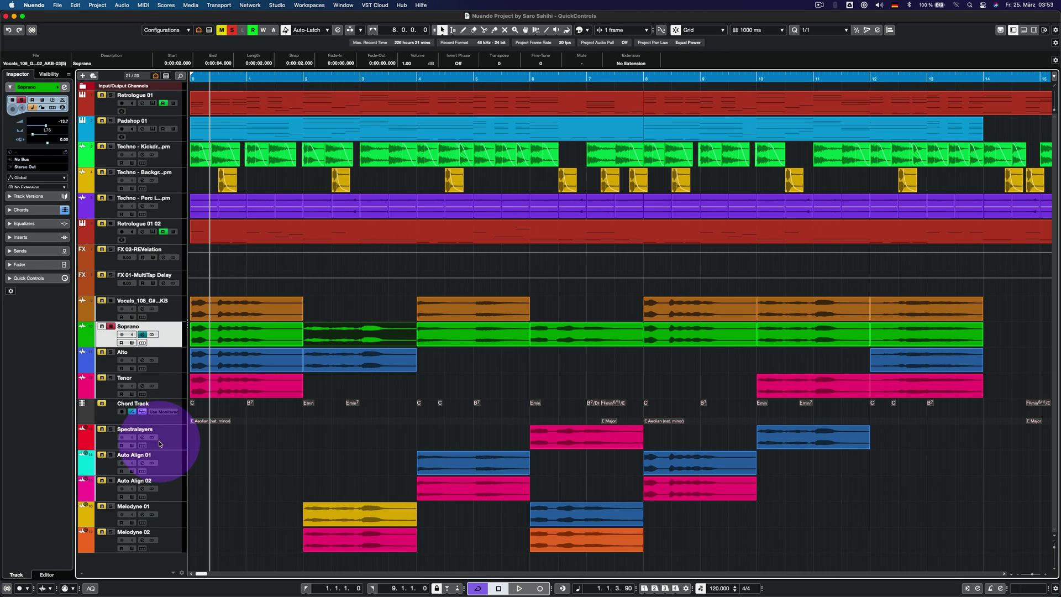
- Make the SpectraLayers extension permanent on the Spectralayers track
left_click(160, 443)
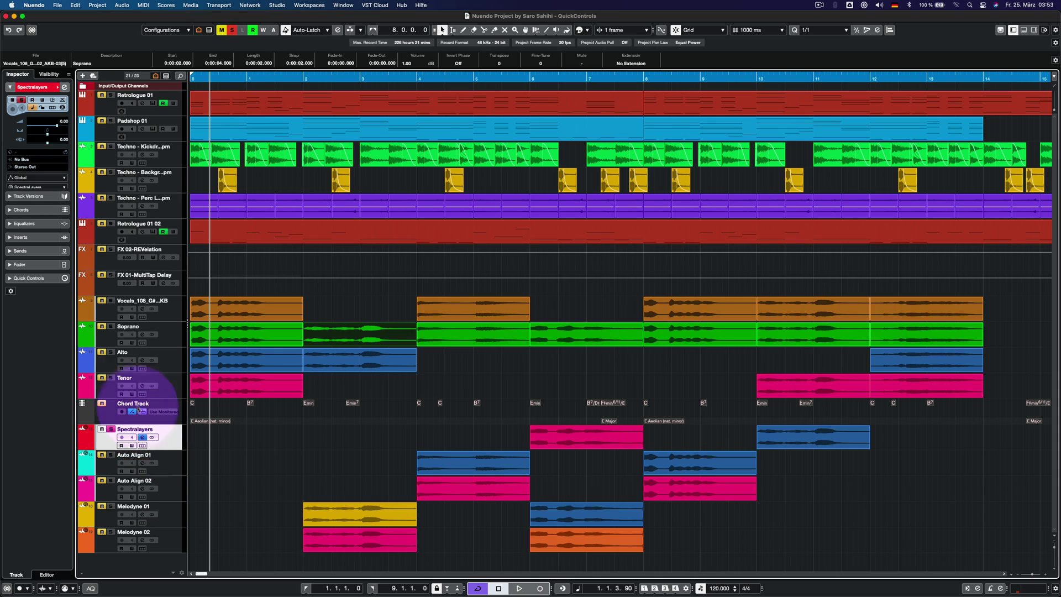
left_click(58, 187)
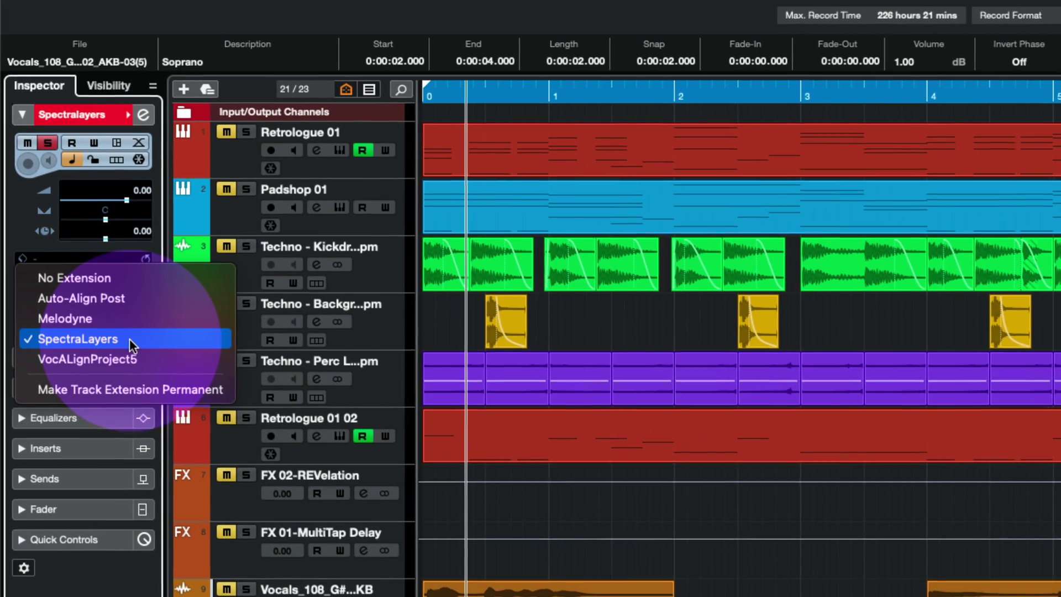
left_click(150, 383)
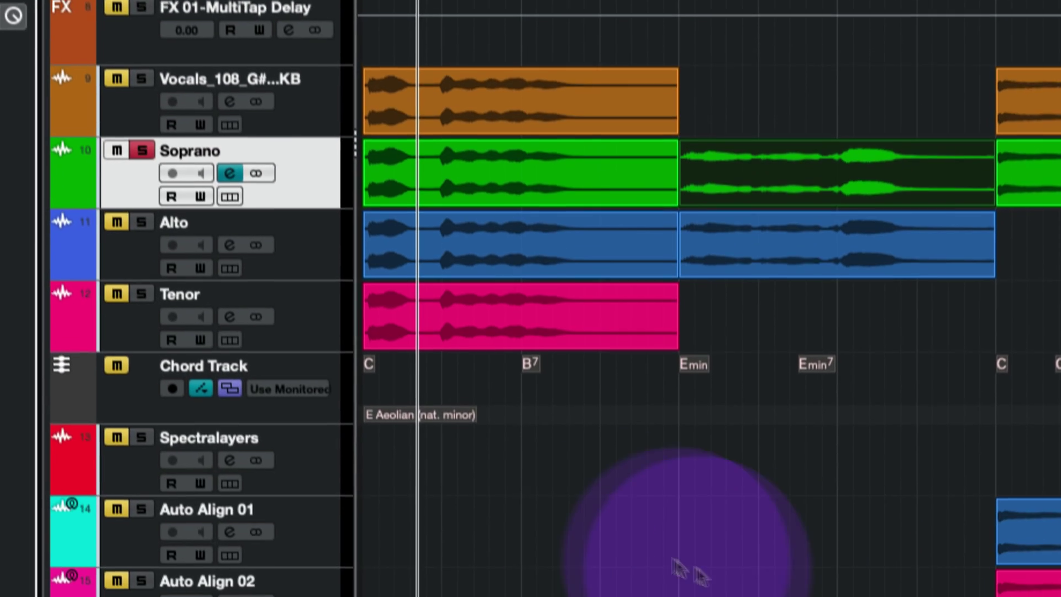
- Try lengthening the pink event under the Emin chord at both ends, cancel it, then select the blue event
left_click(171, 596)
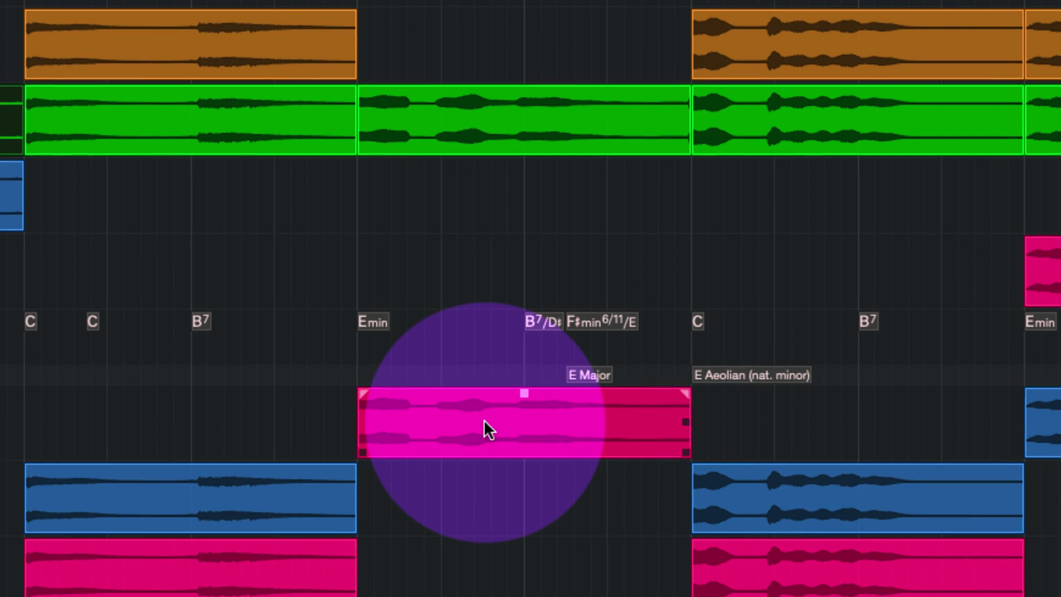
left_click(622, 453)
left_click_drag(384, 462, 663, 331)
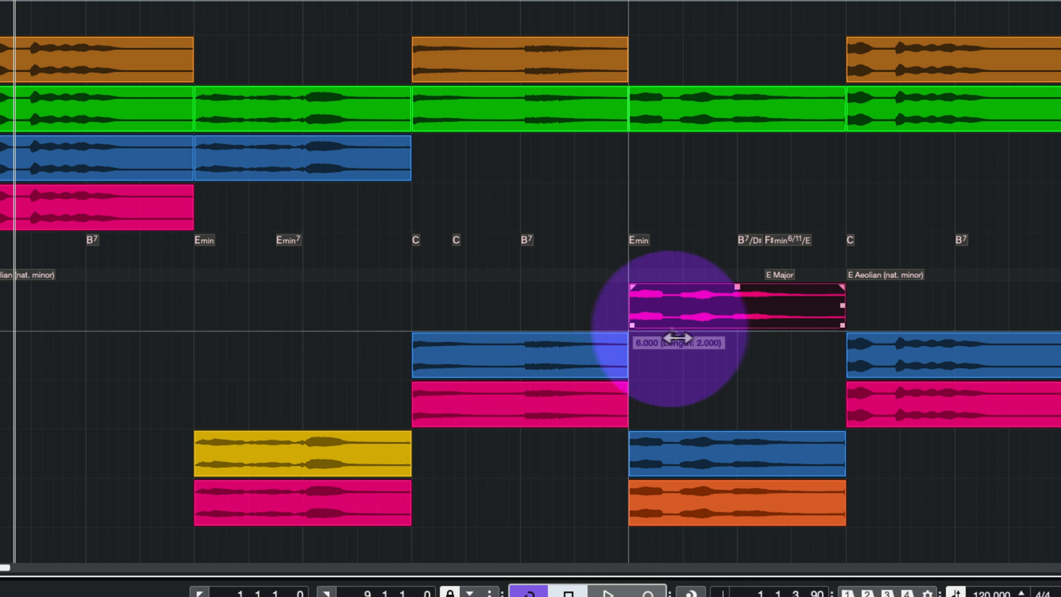
left_click_drag(849, 336, 947, 336)
key("Escape")
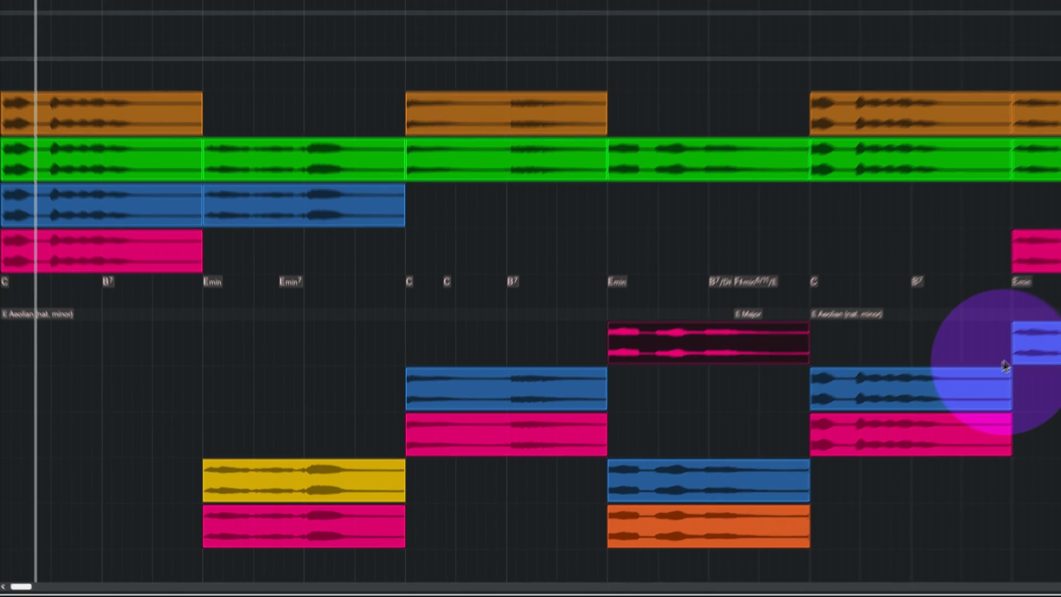
left_click(1007, 359)
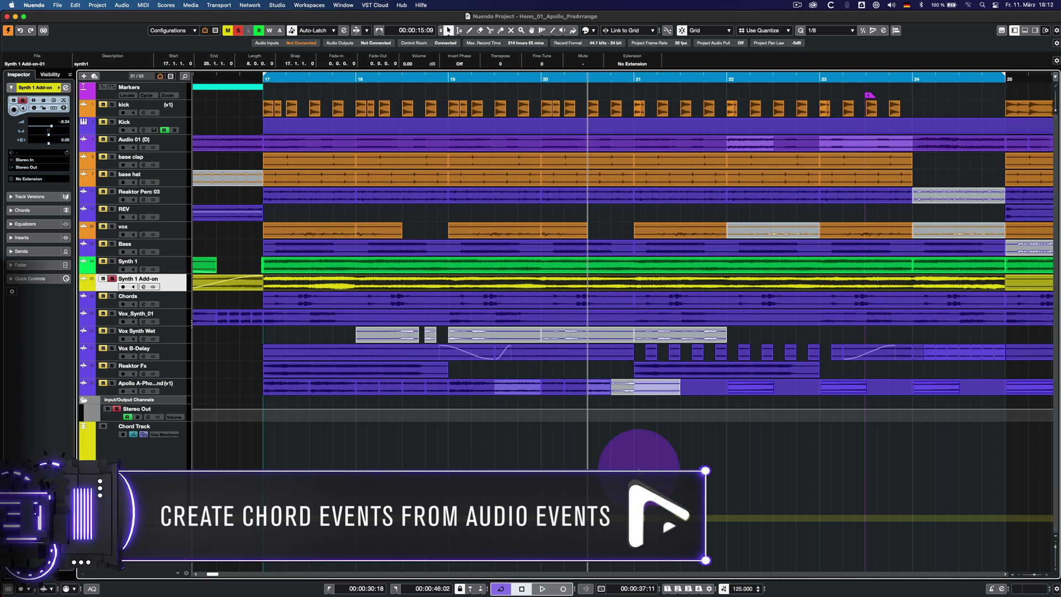
- Enlarge the Synth 1 Add-on track and play the project from the left locator
key("ctrl+alt+e")
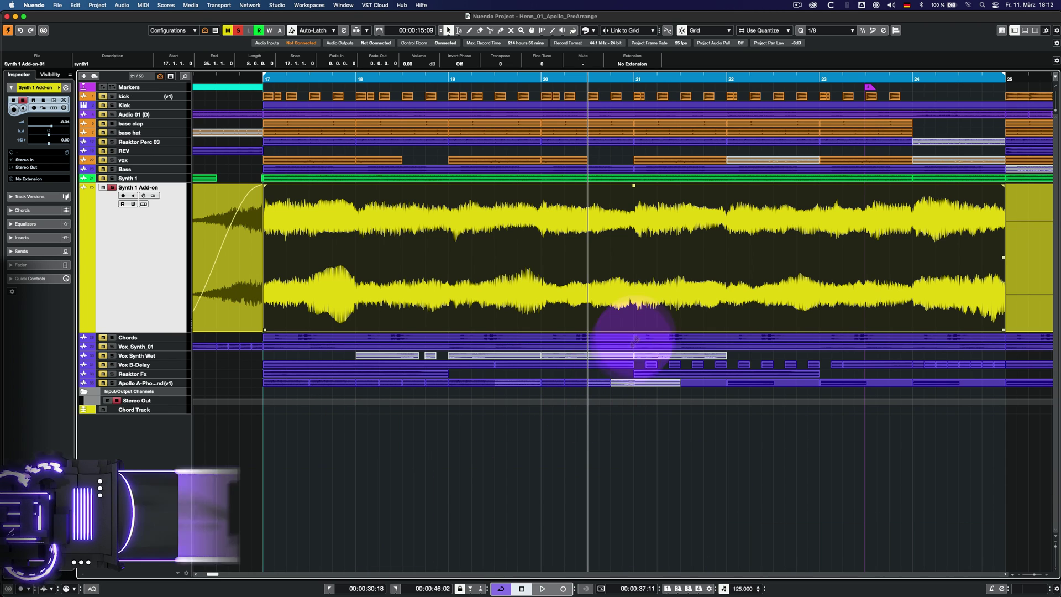
key("space")
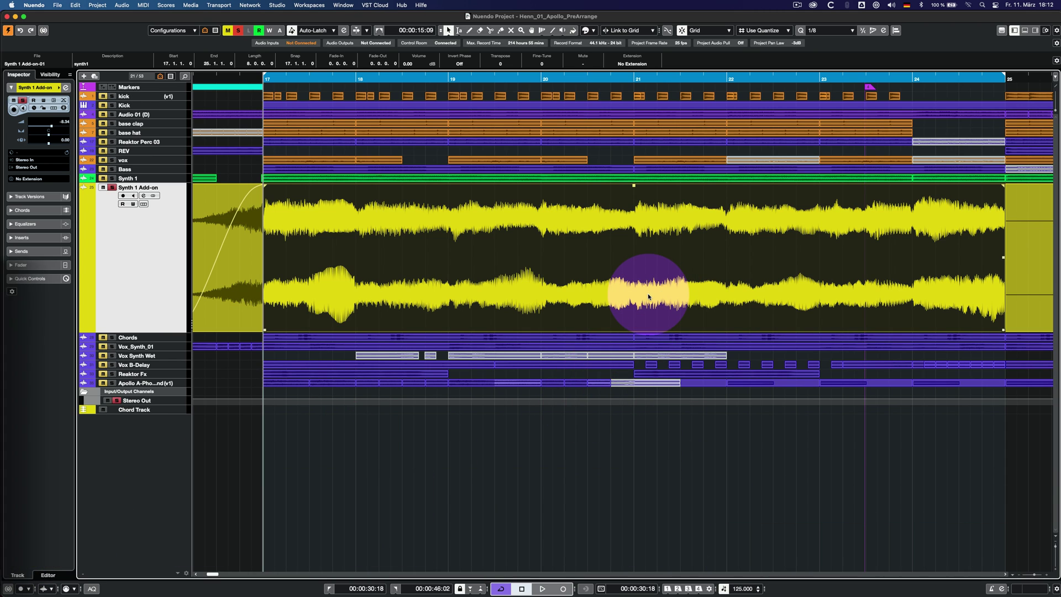
key("space")
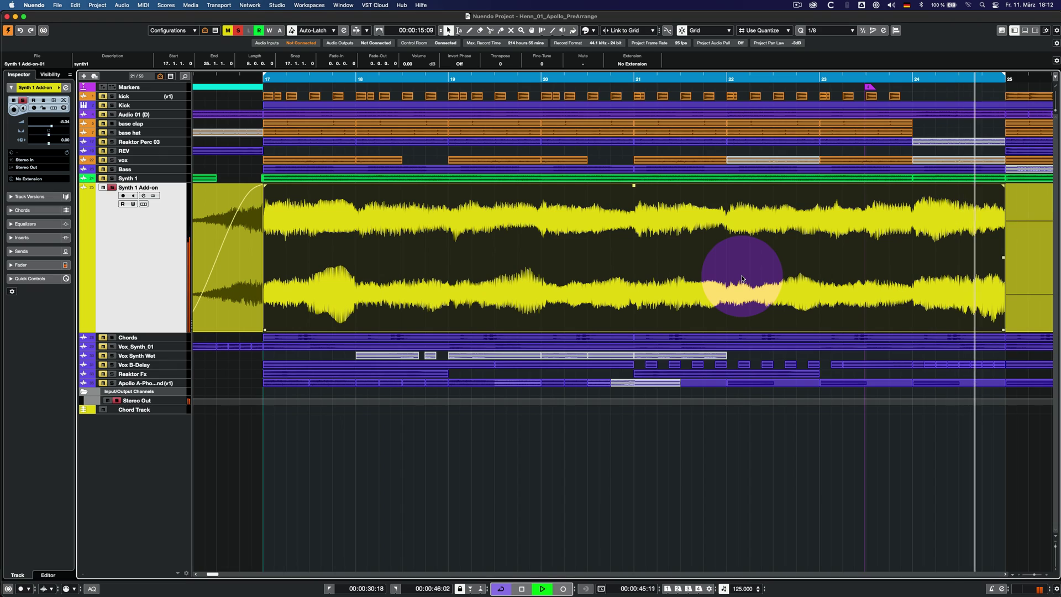
key("space")
- Make the Chord Track taller and drag the Synth 1 Add-on audio onto it to detect chords
left_click(141, 409)
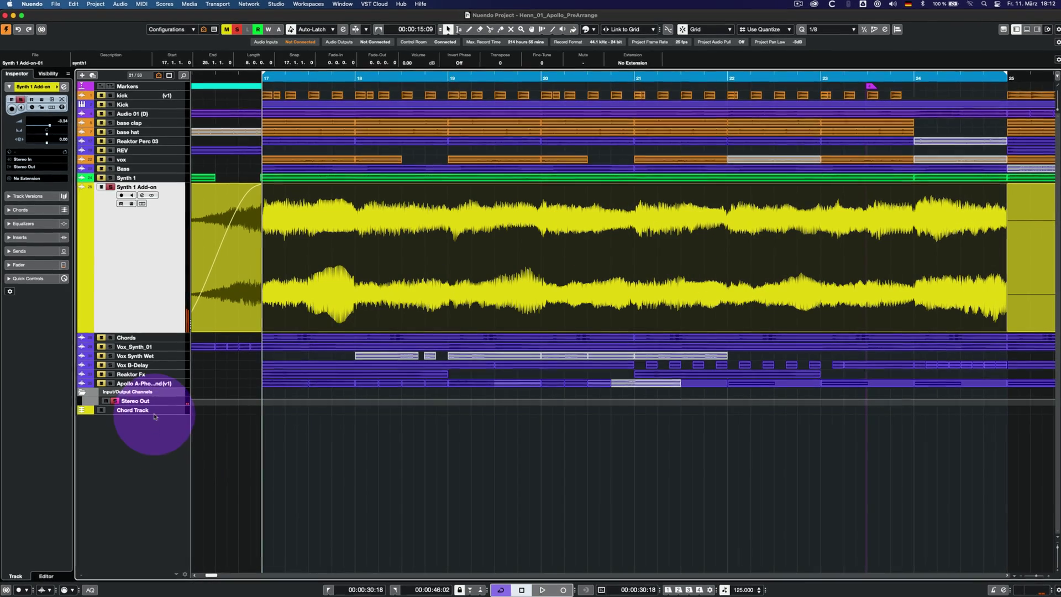
left_click_drag(152, 429, 138, 507)
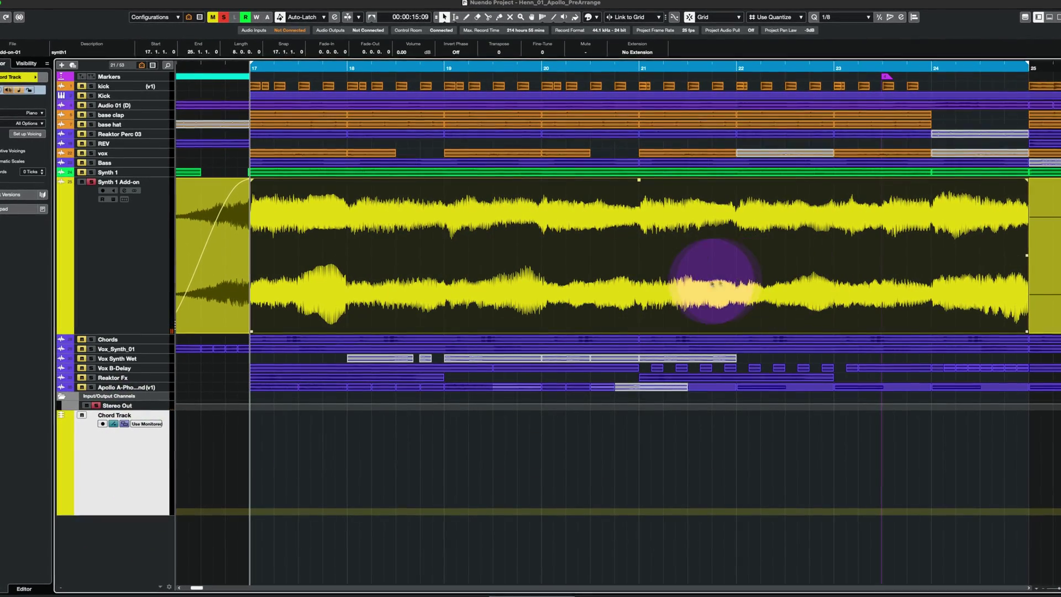
left_click_drag(626, 301, 650, 422)
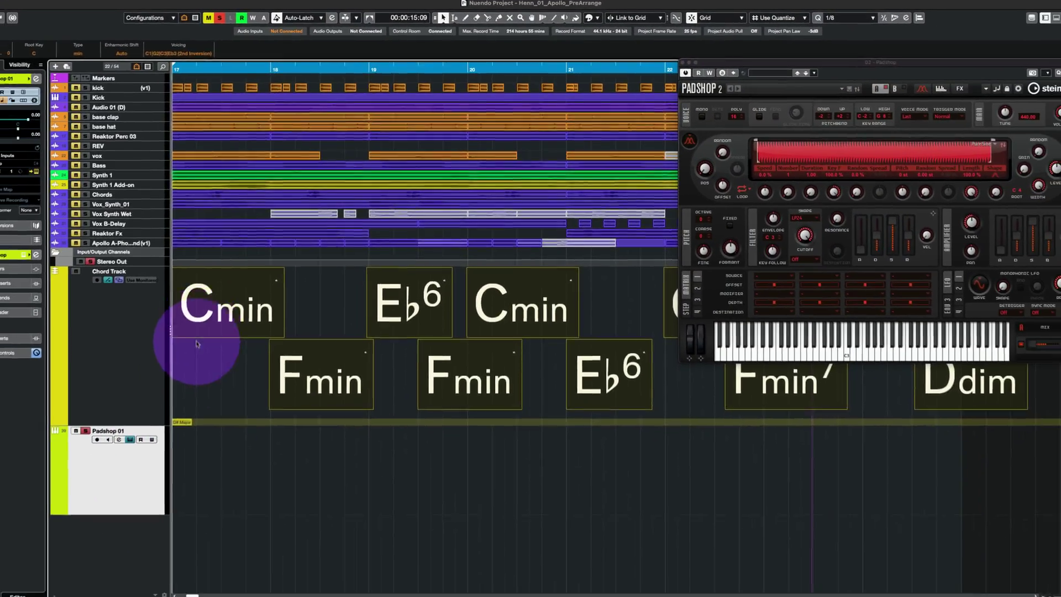
- Drop the Chord Track's chord events onto Padshop 01 as MIDI parts
left_click_drag(155, 386, 138, 527)
left_click_drag(192, 447, 192, 447)
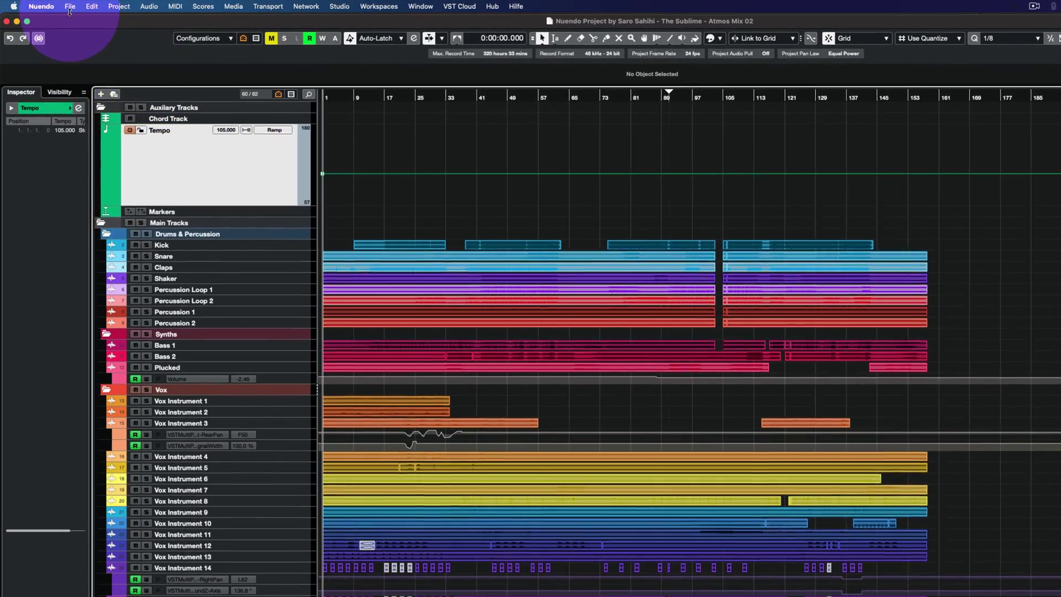
- Import the Tempo (into the existing Tempo track) and Signature tracks from The Sublime - Tempo Map
left_click(68, 6)
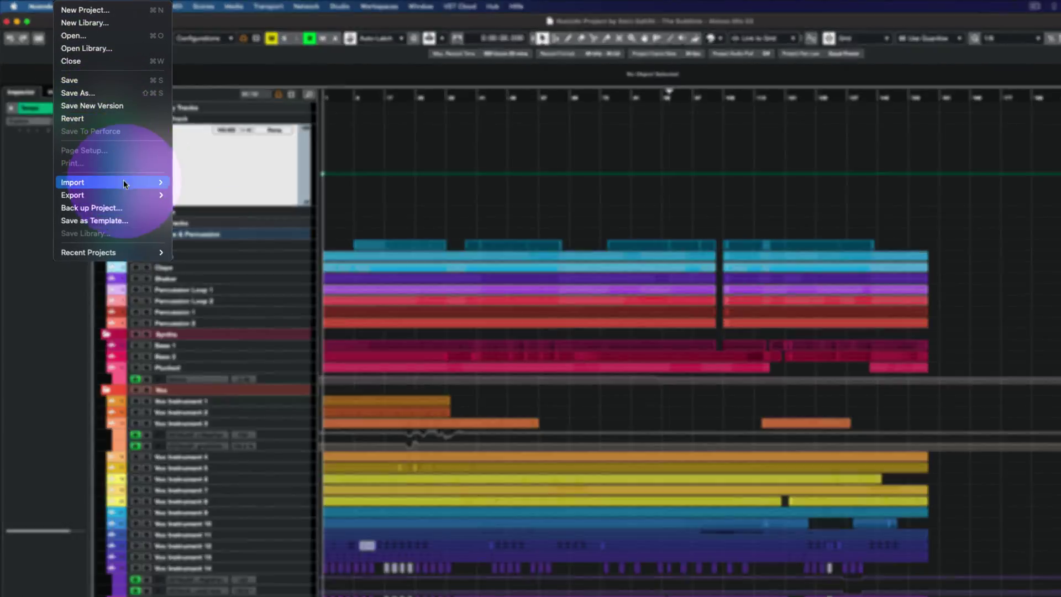
mouse_move(124, 183)
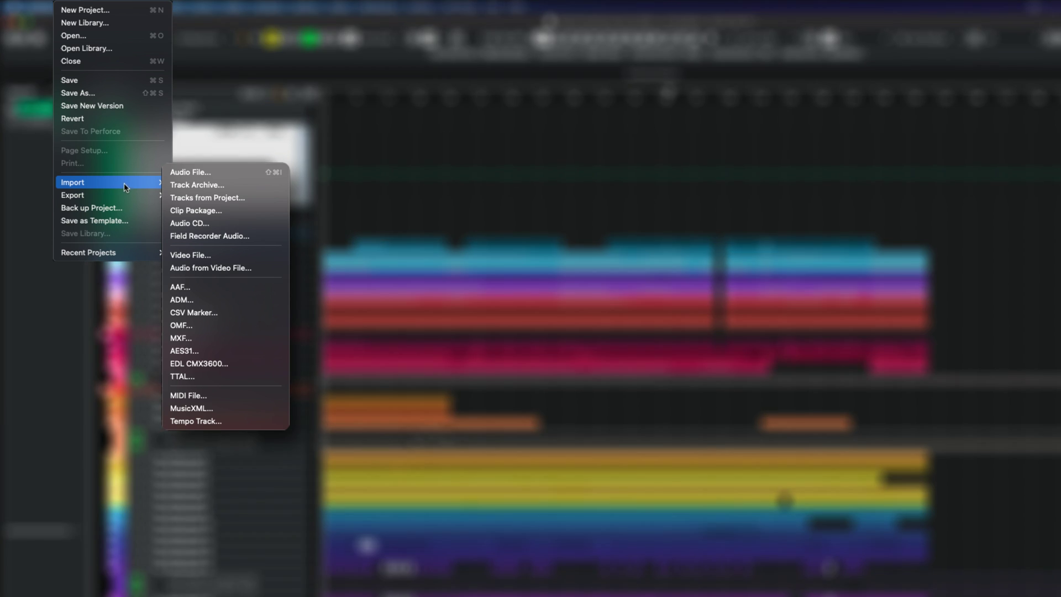
left_click(206, 197)
left_click(615, 164)
double_click(615, 165)
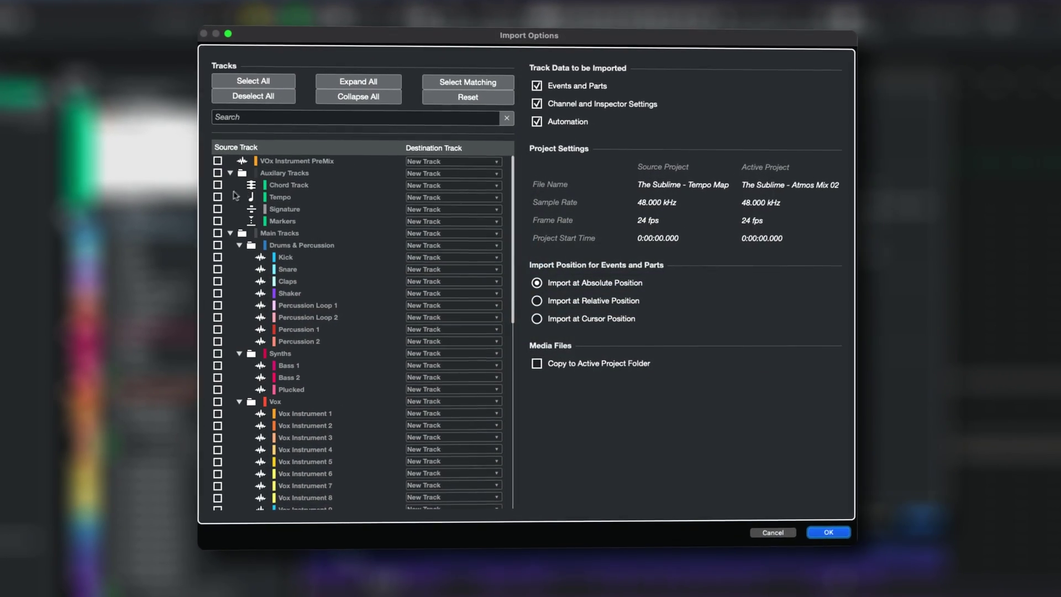
left_click(203, 192)
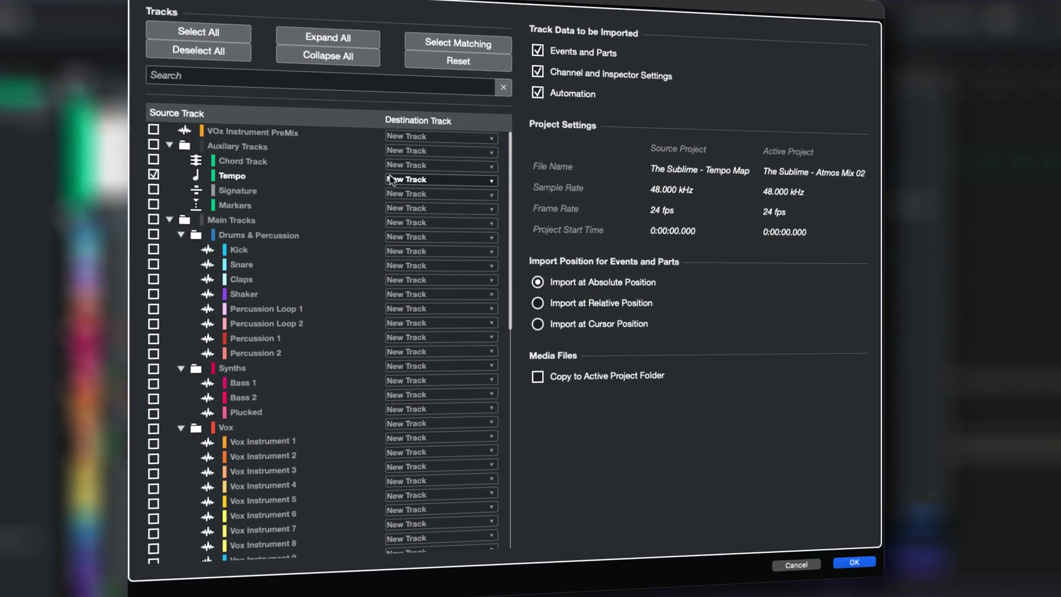
left_click(420, 193)
left_click(442, 262)
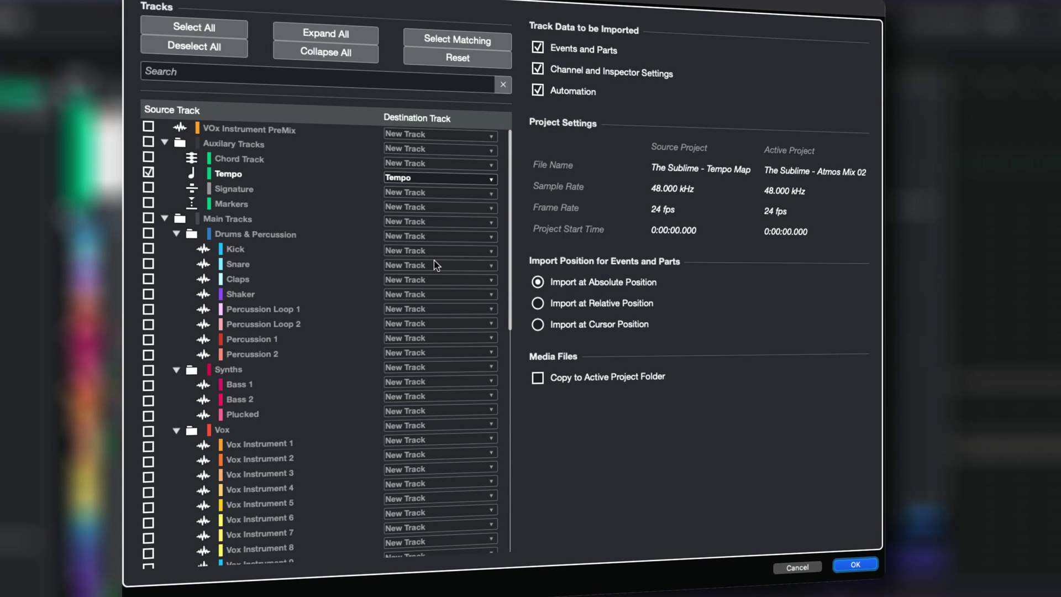
left_click(148, 188)
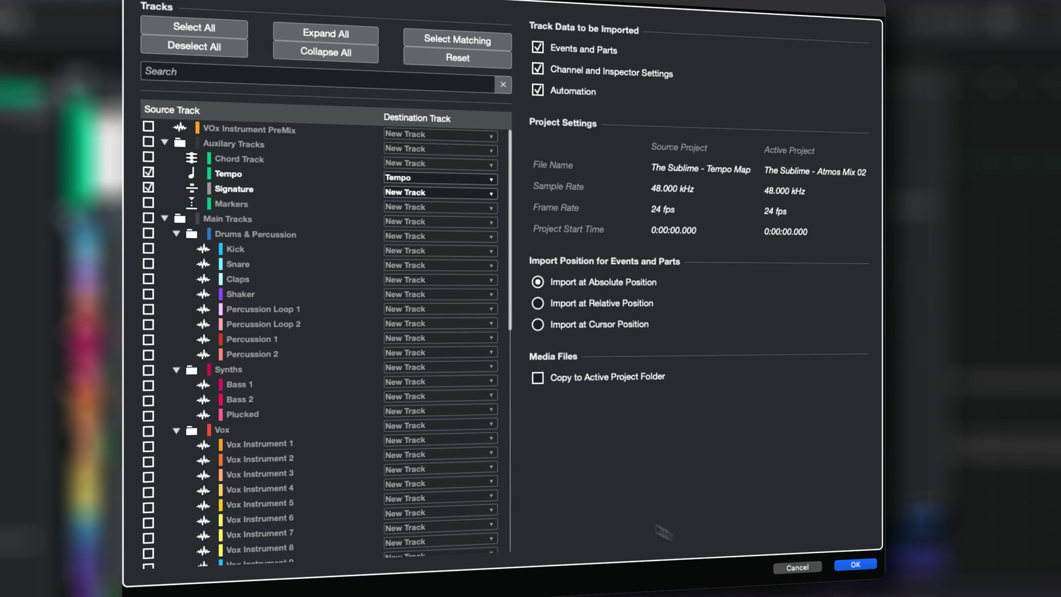
left_click(855, 565)
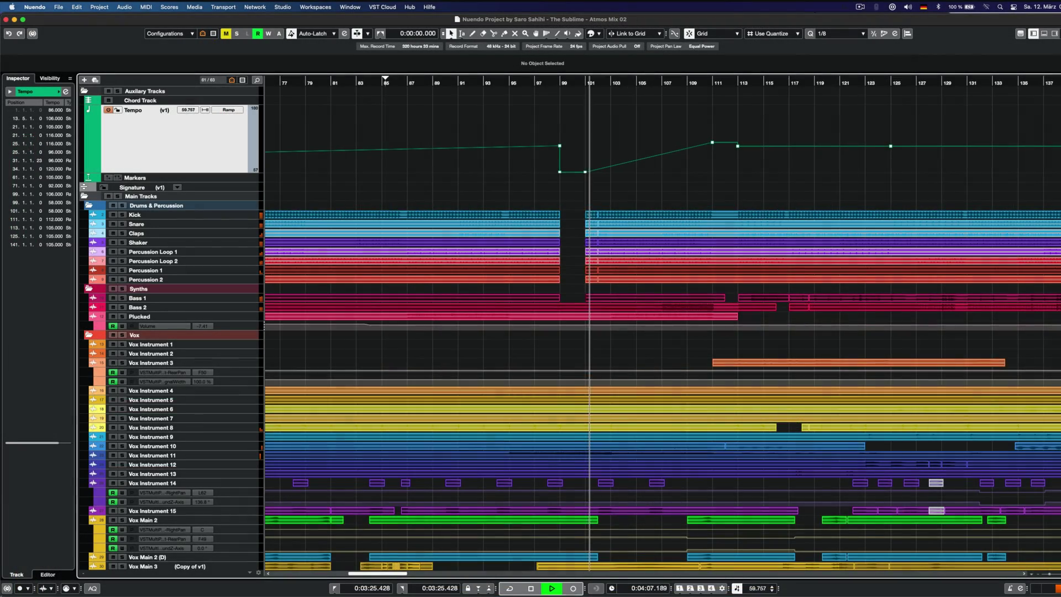
- Zoom in with the H key and drag the G#2 vocal note down to E2
key("h")
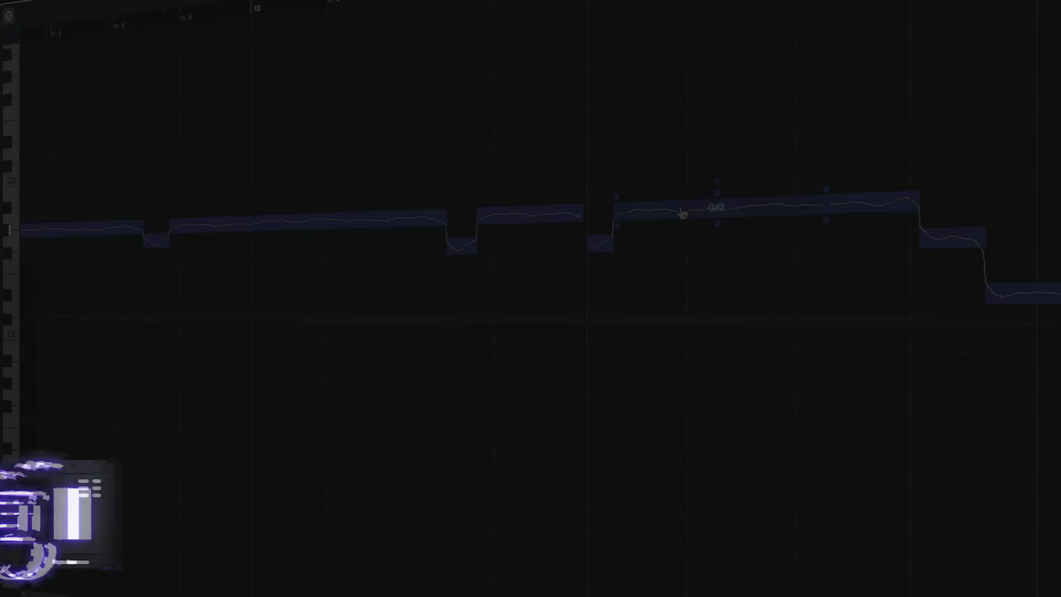
left_click_drag(683, 214, 678, 290)
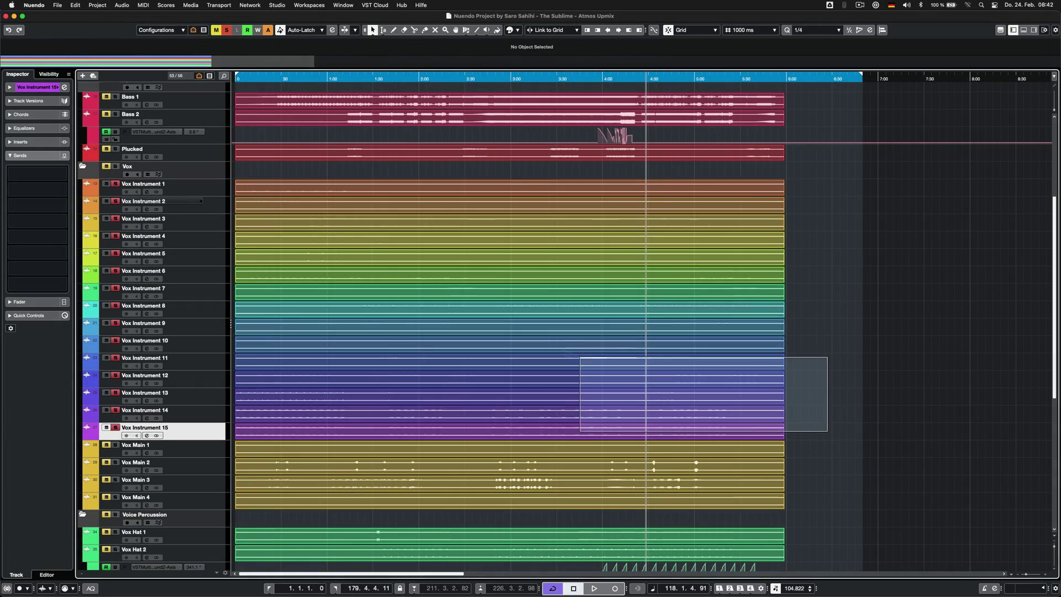
- Run VariAudio on the vocal events and quantize their pitches to a Scale Assistant scale
left_click_drag(579, 357, 235, 180)
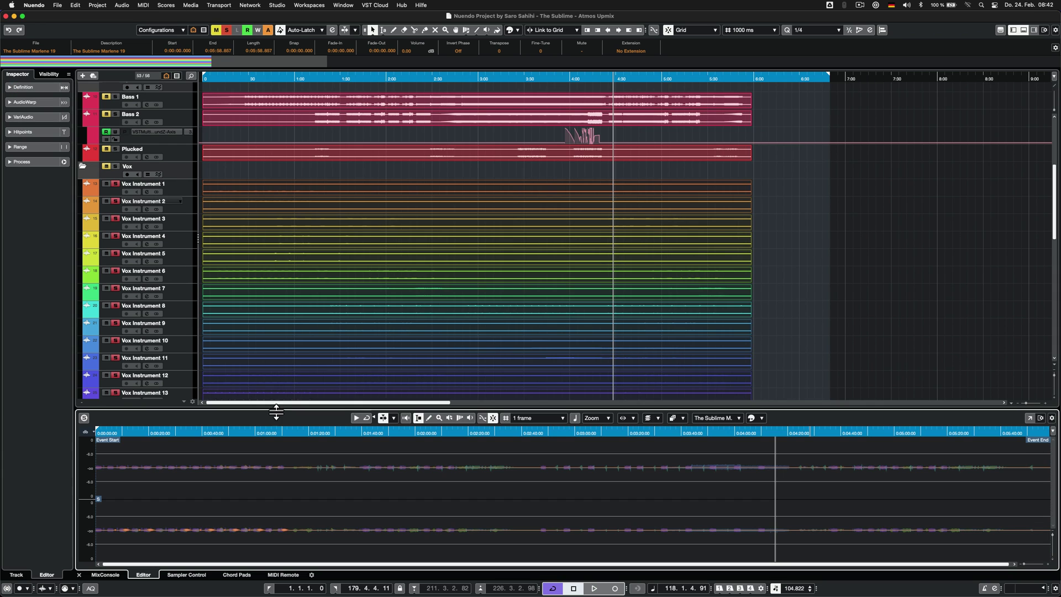
left_click_drag(276, 411, 276, 134)
left_click(32, 118)
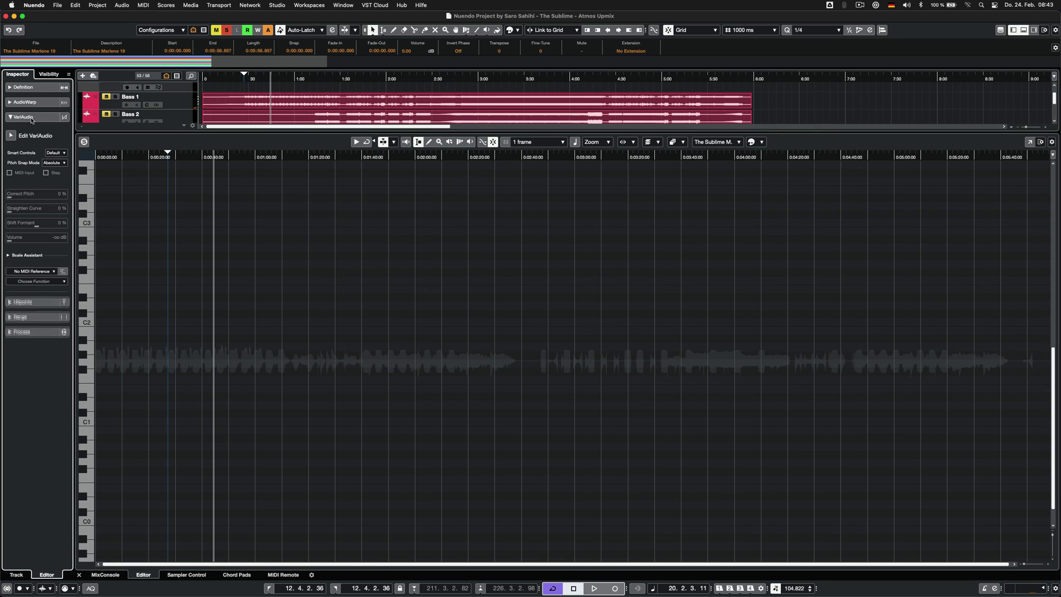
left_click(11, 135)
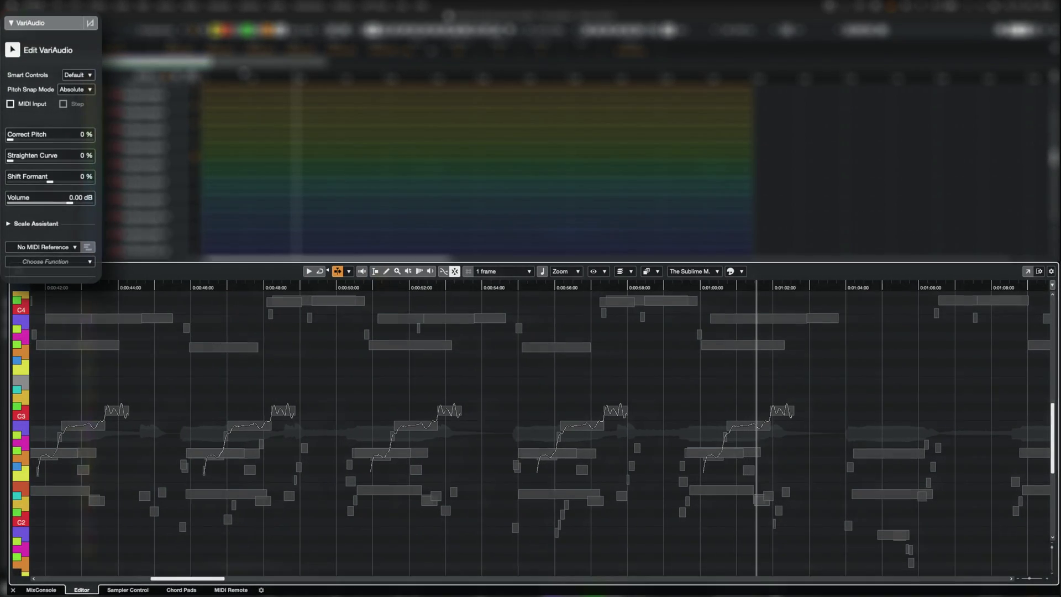
left_click(8, 236)
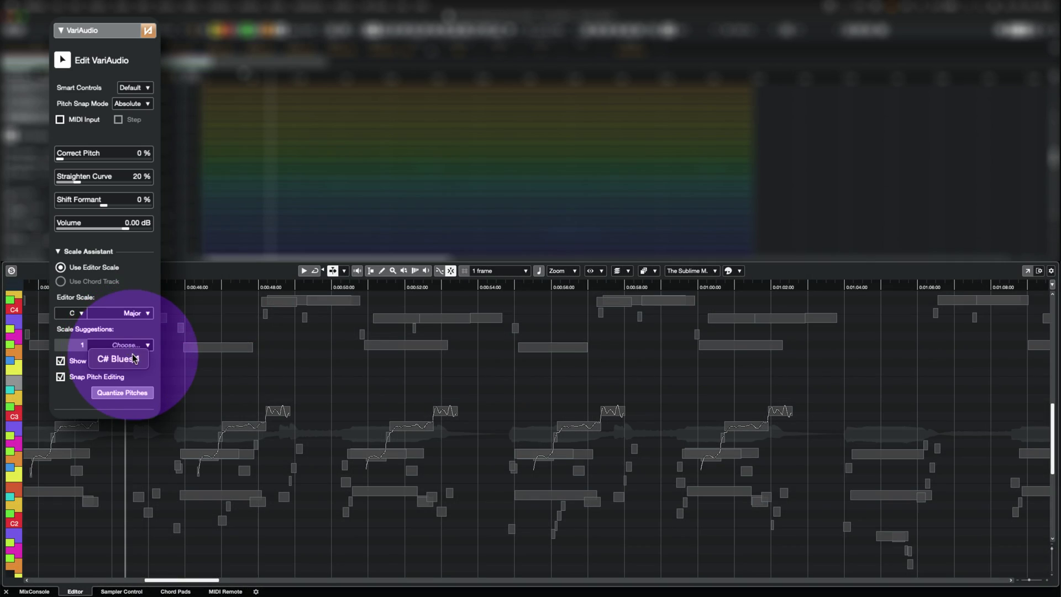
left_click(122, 393)
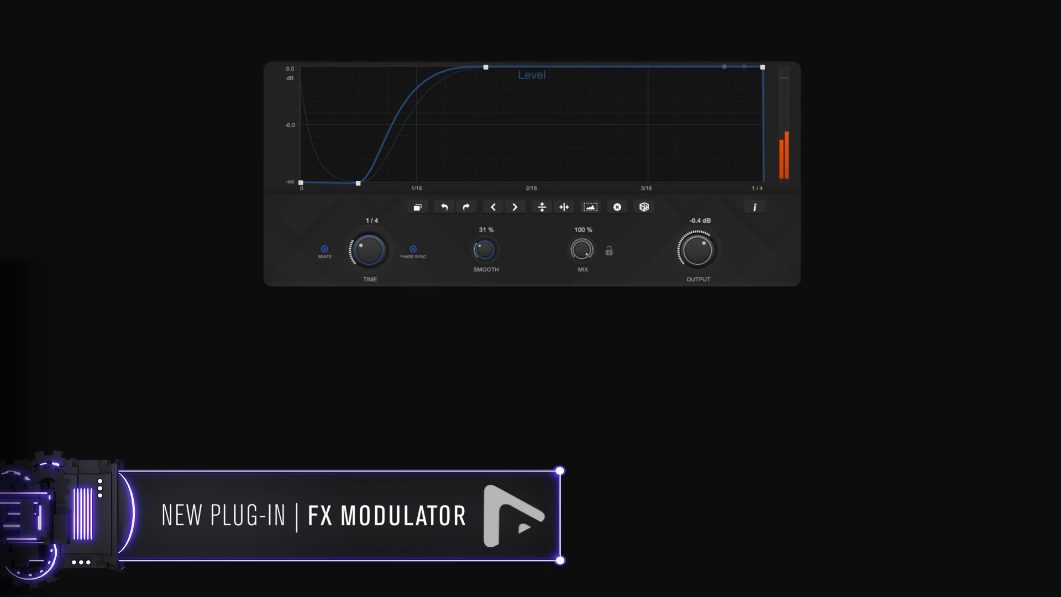
- Edit the Level and Frequency curves, delete a Level node, and browse Bank 1, Bank 2, Factory presets
mouse_move(454, 183)
left_mouse_down()
mouse_move(502, 180)
mouse_move(455, 180)
mouse_move(391, 207)
mouse_move(442, 180)
left_mouse_up()
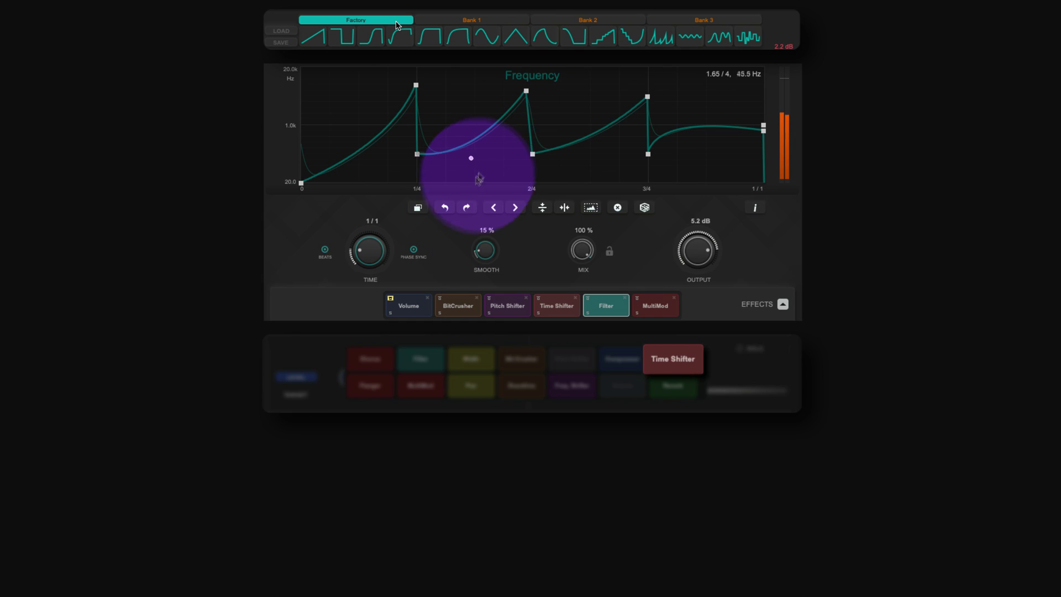
mouse_move(475, 177)
left_mouse_down()
mouse_move(606, 100)
mouse_move(649, 101)
mouse_move(648, 69)
left_mouse_up()
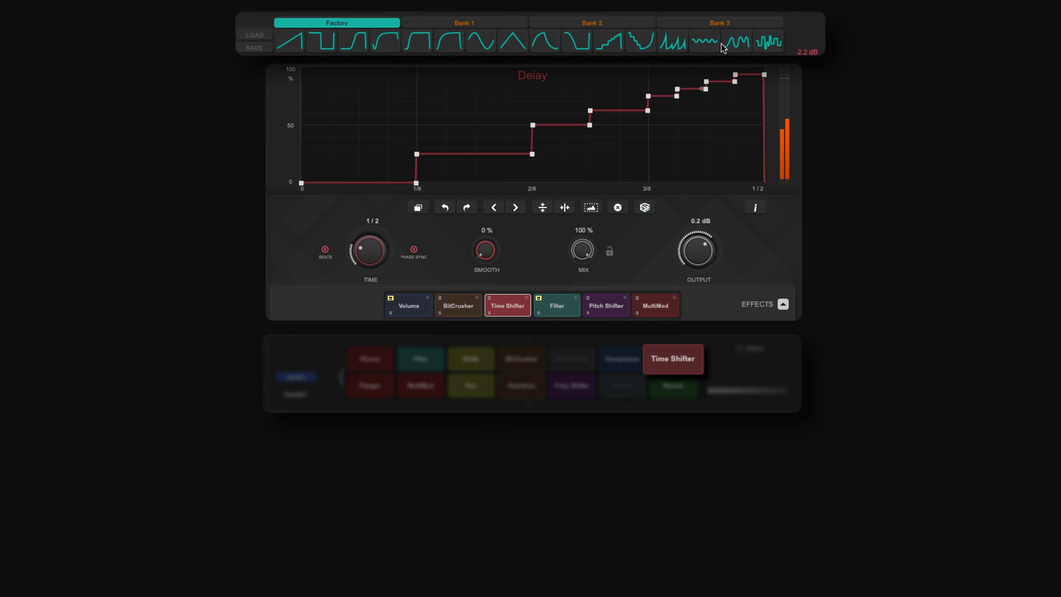
left_click(491, 23)
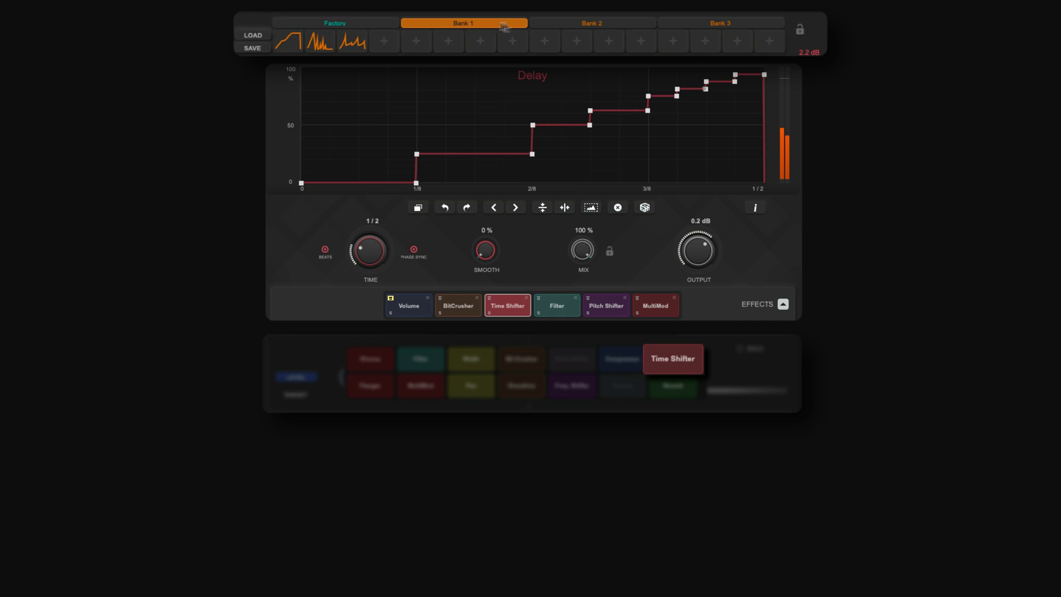
left_click(575, 23)
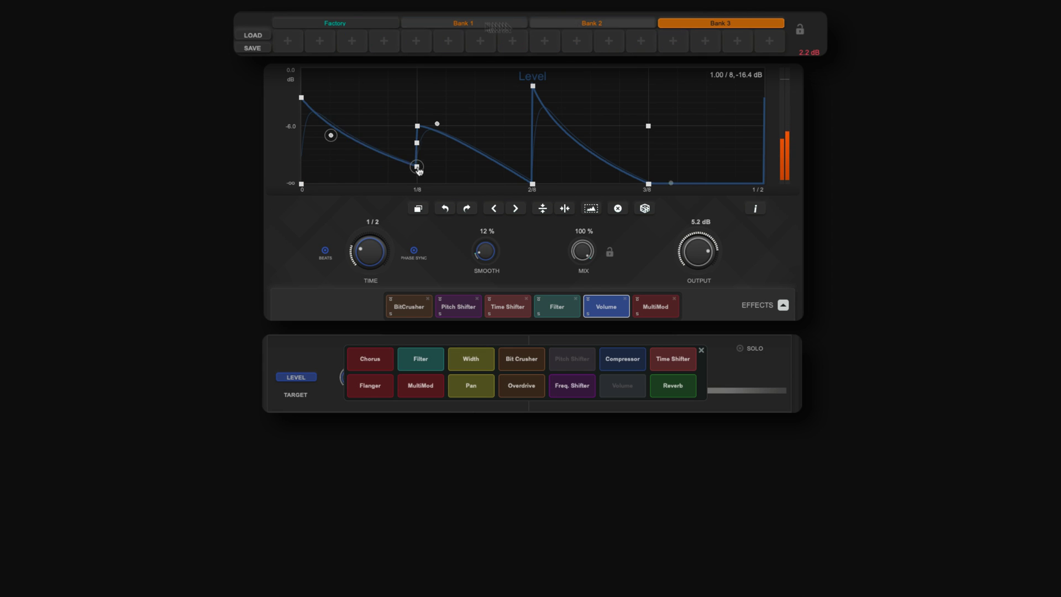
double_click(416, 166)
left_click(432, 22)
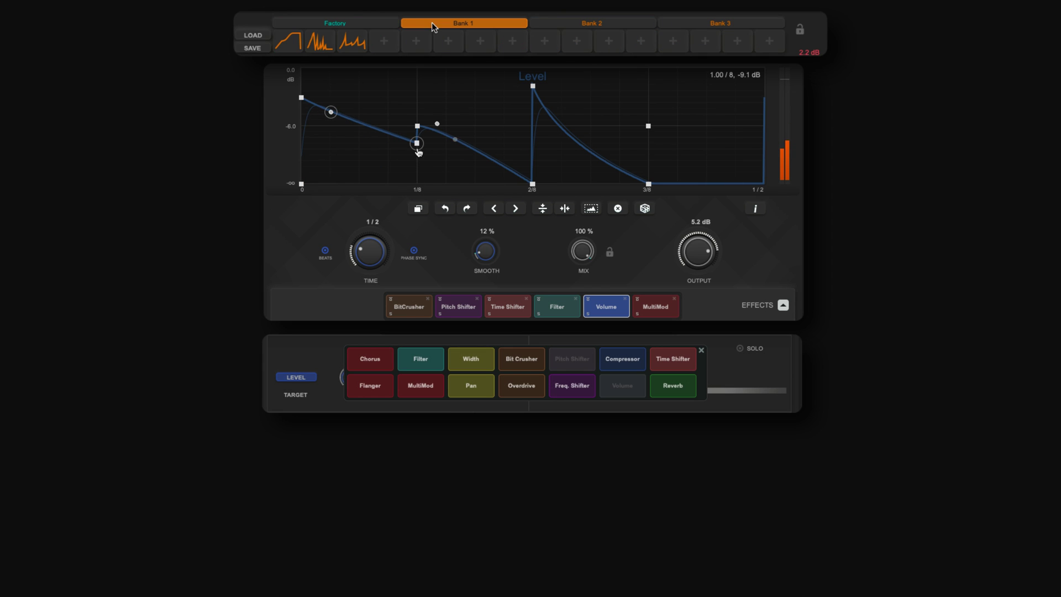
left_click(371, 22)
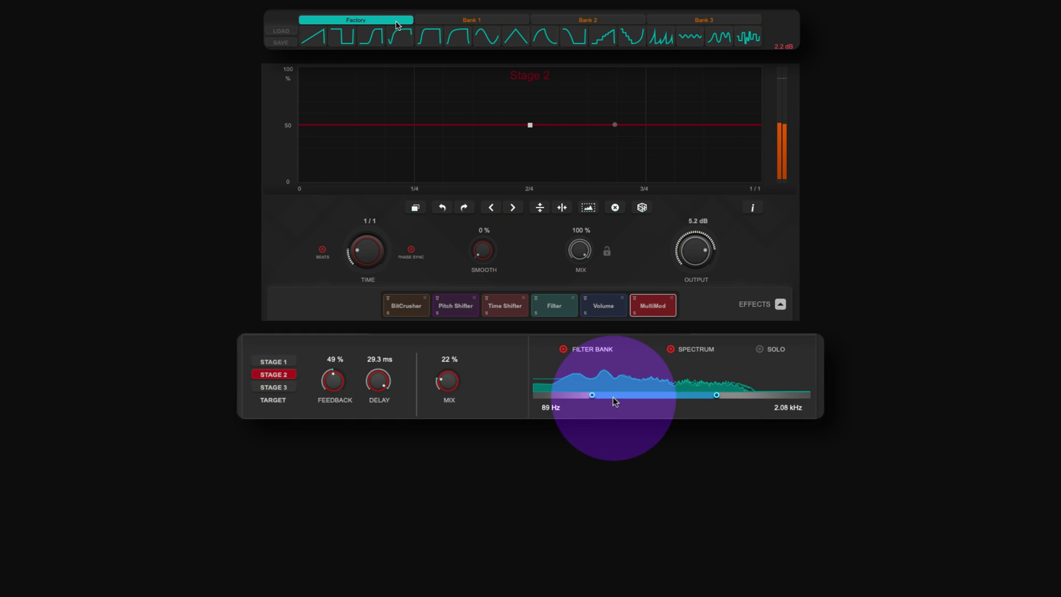
- Show the Stage 3 settings in FX Modulator's MultiMod module
left_click(270, 387)
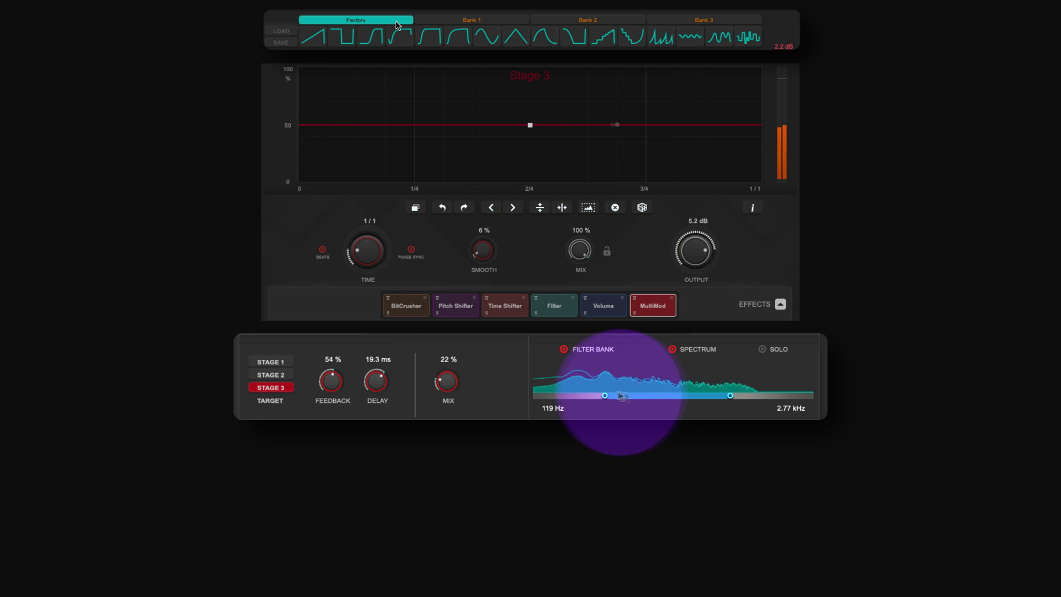